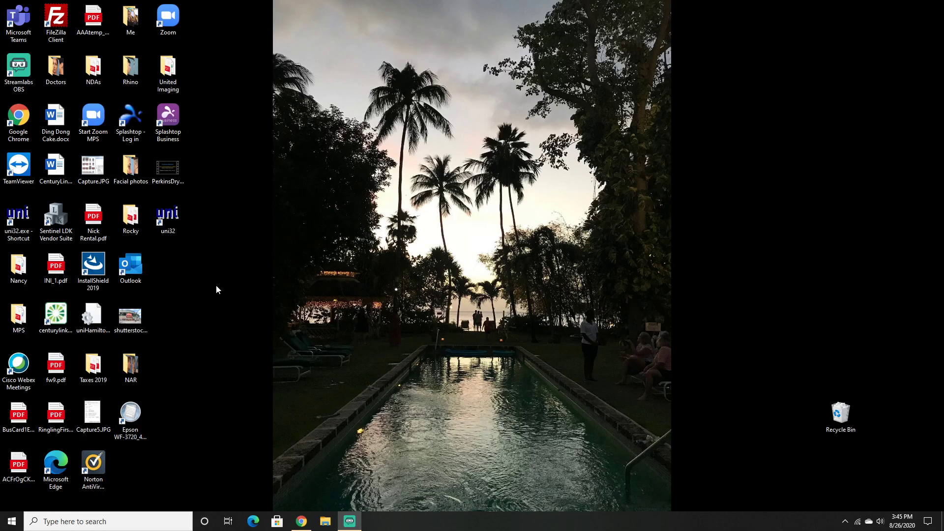
# Launch MarketWise Hi-Res from the uni32 desktop icon and browse the Patient, View, Moves and Brushes menus
pyautogui.doubleClick(170, 224)
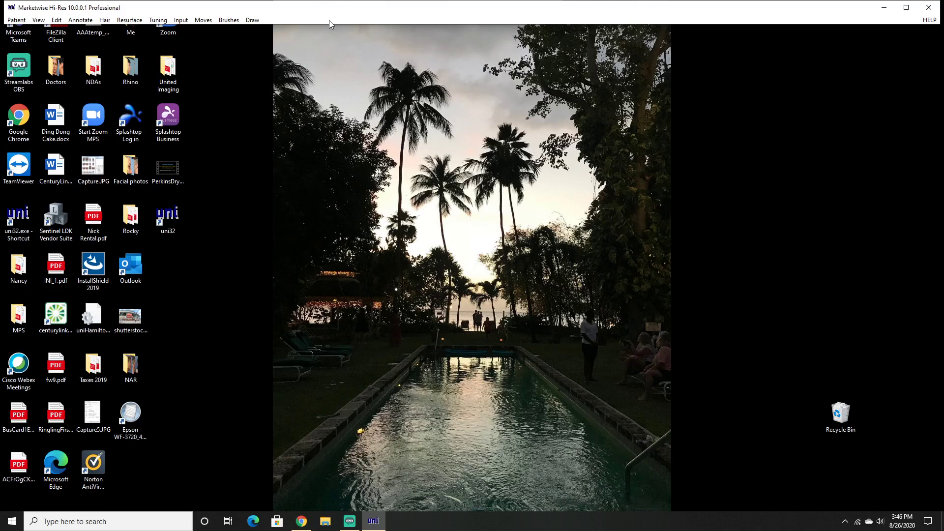
pyautogui.click(17, 20)
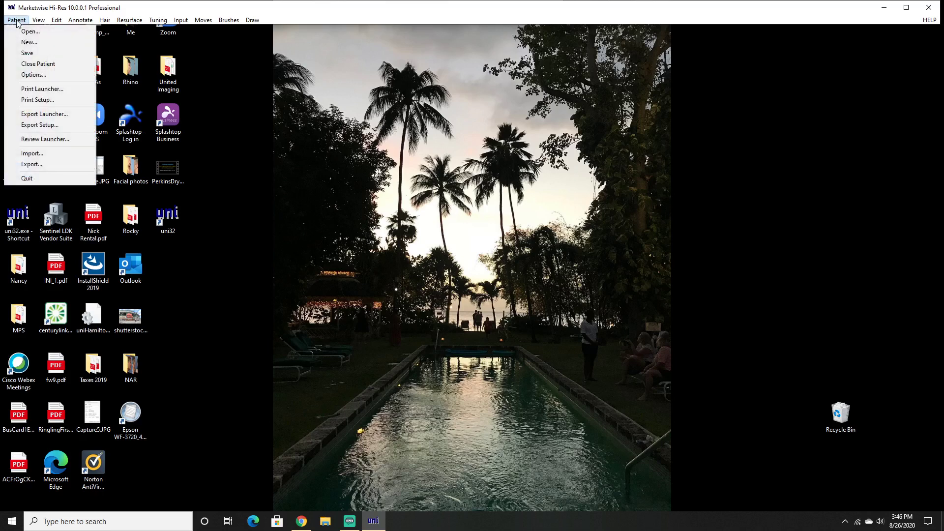
pyautogui.moveTo(48, 23)
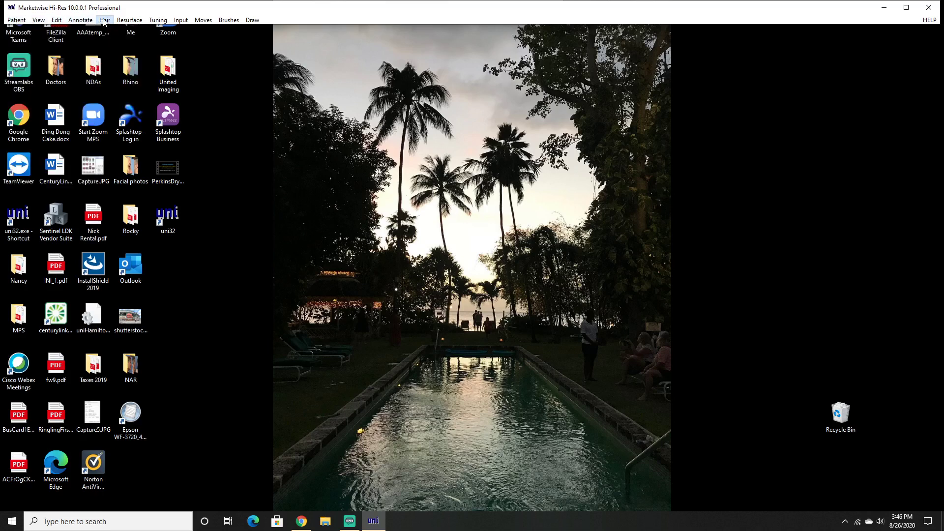
pyautogui.moveTo(229, 20)
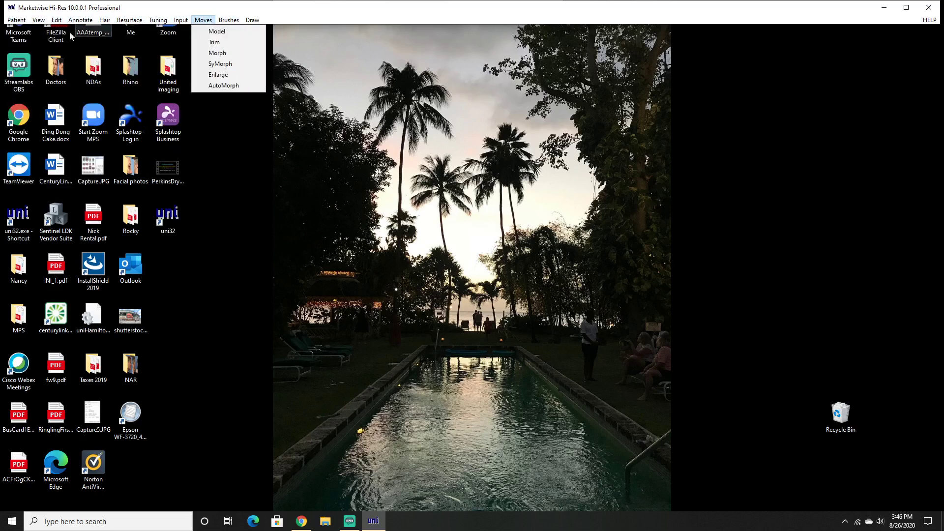
pyautogui.moveTo(20, 27)
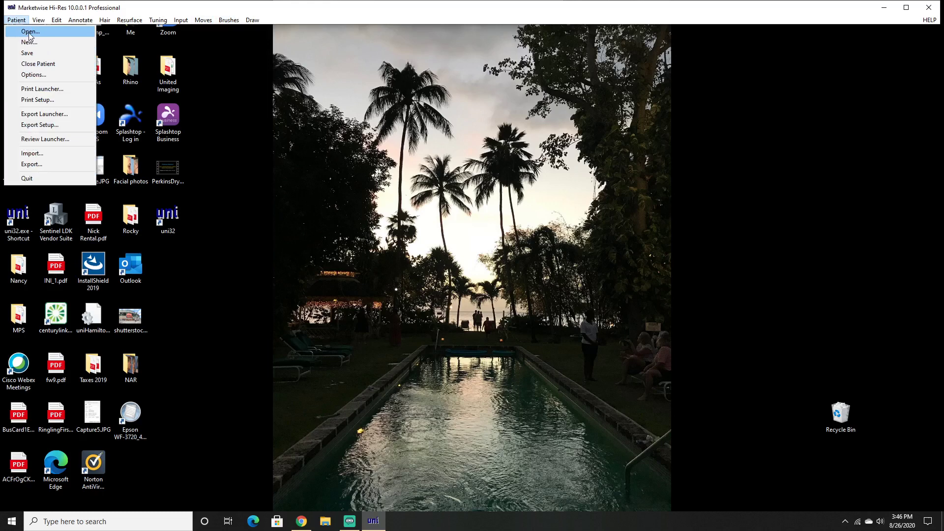
# In Patient > Open..., enter the surname in the Last name field and search, listing seven patients
pyautogui.click(29, 34)
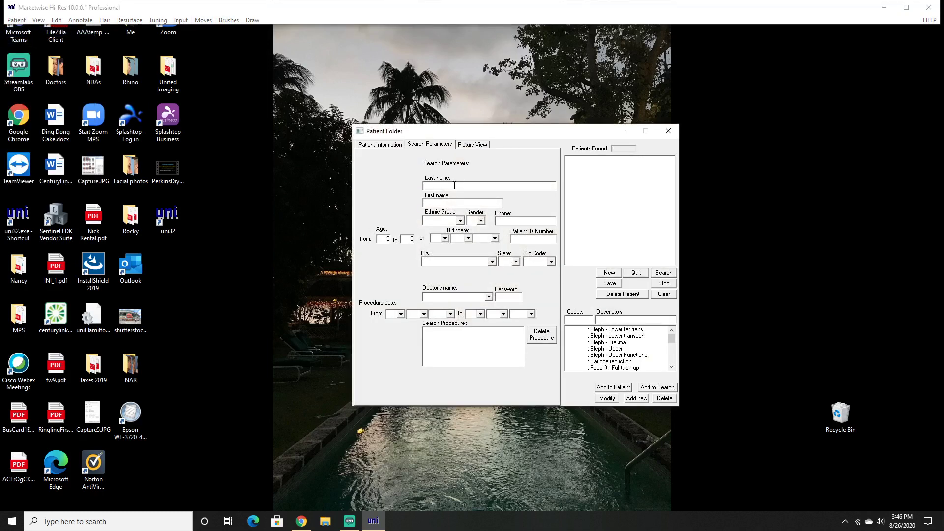
pyautogui.write('smith')
pyautogui.click(666, 275)
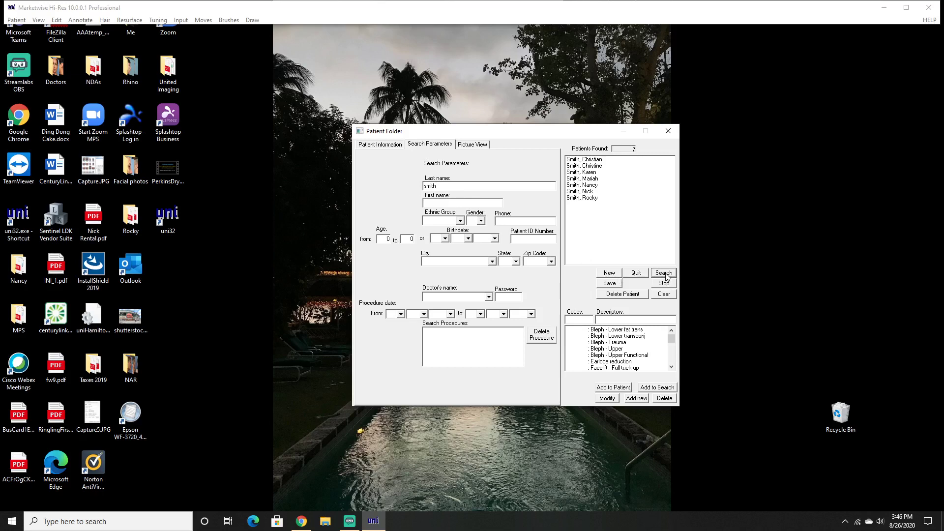
# Open the patient's record in Picture View and open the imaged FL ELS photo
pyautogui.doubleClick(581, 166)
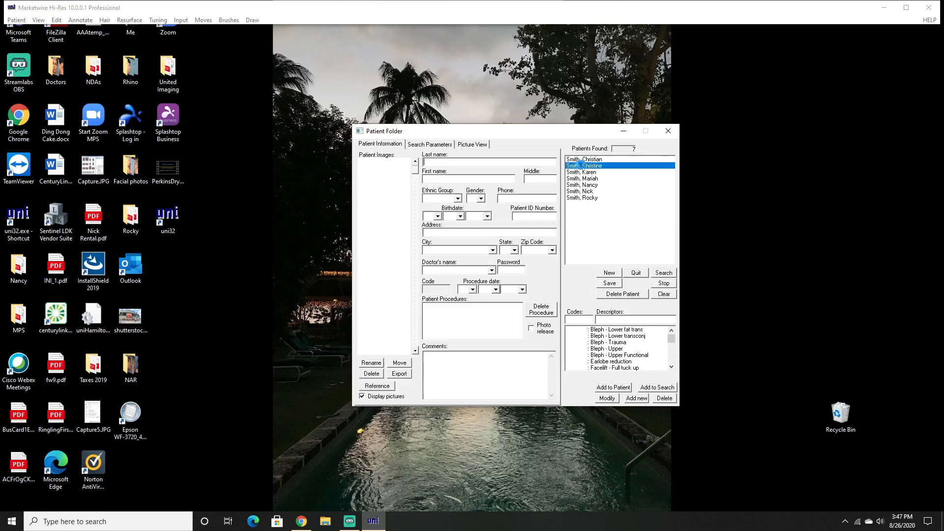
pyautogui.click(472, 145)
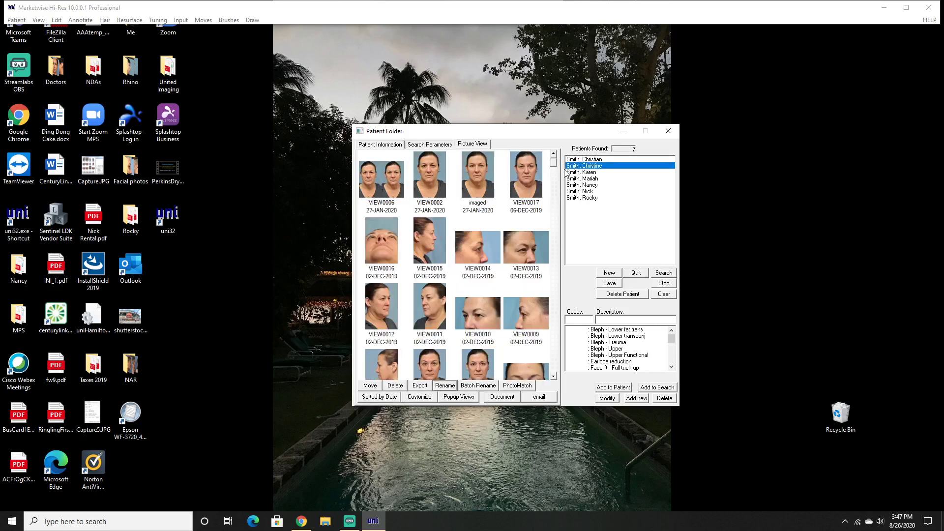
pyautogui.moveTo(556, 169); pyautogui.dragTo(554, 301)
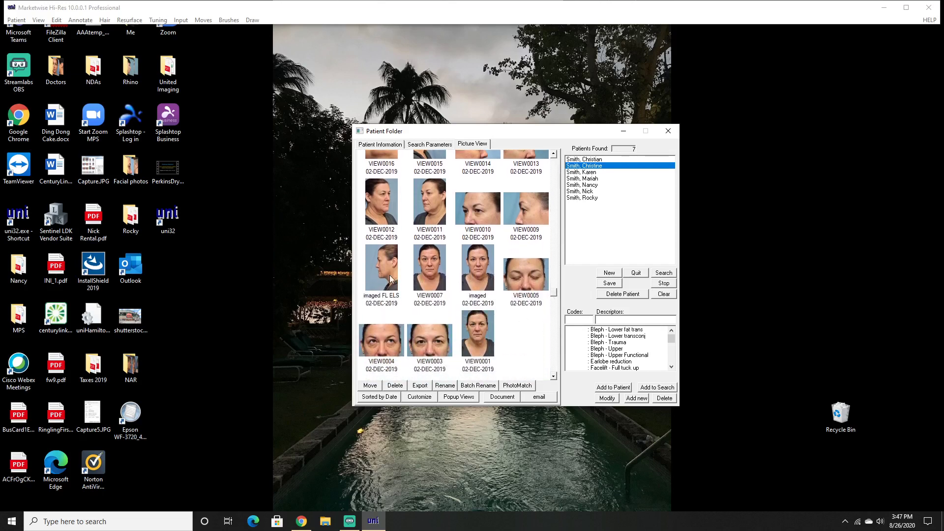
pyautogui.doubleClick(390, 278)
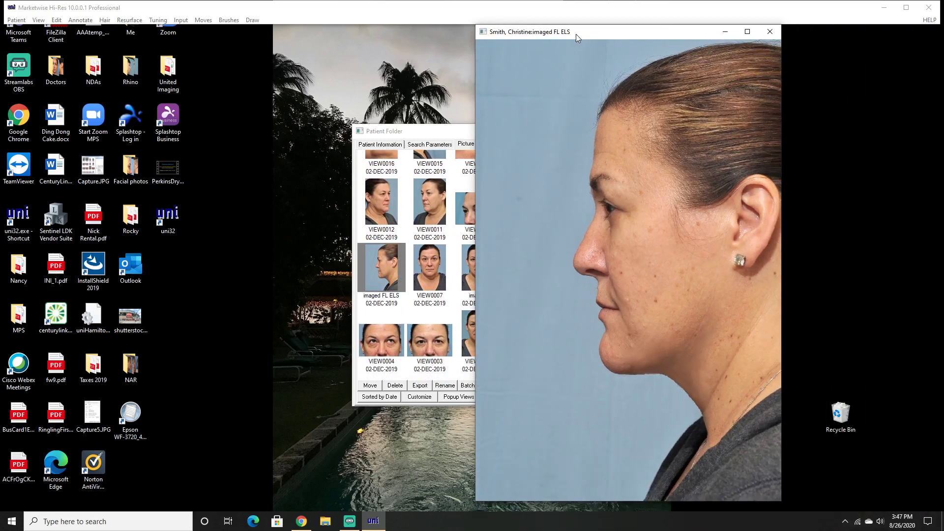
# Make a VIEW0008 working copy from the original, close the original, and place both photos side by side
pyautogui.moveTo(576, 34); pyautogui.dragTo(551, 32)
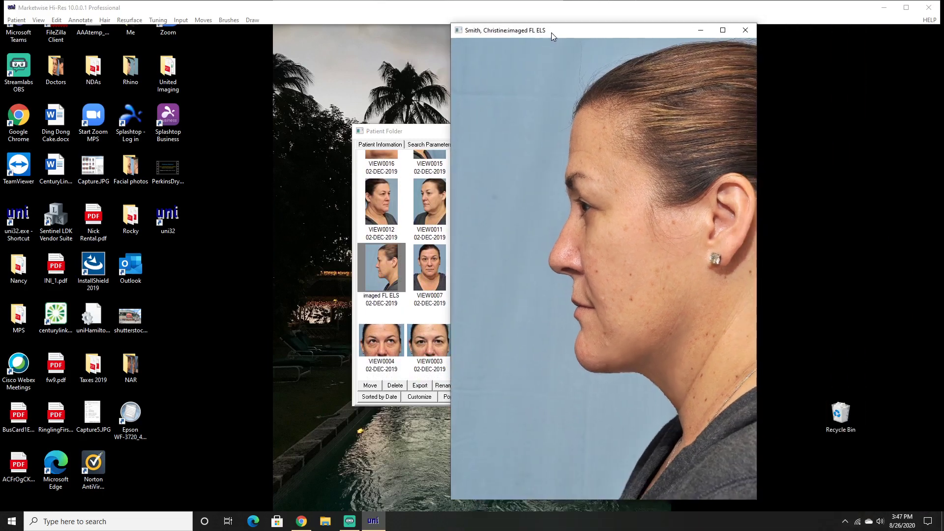
pyautogui.click(39, 20)
pyautogui.click(44, 32)
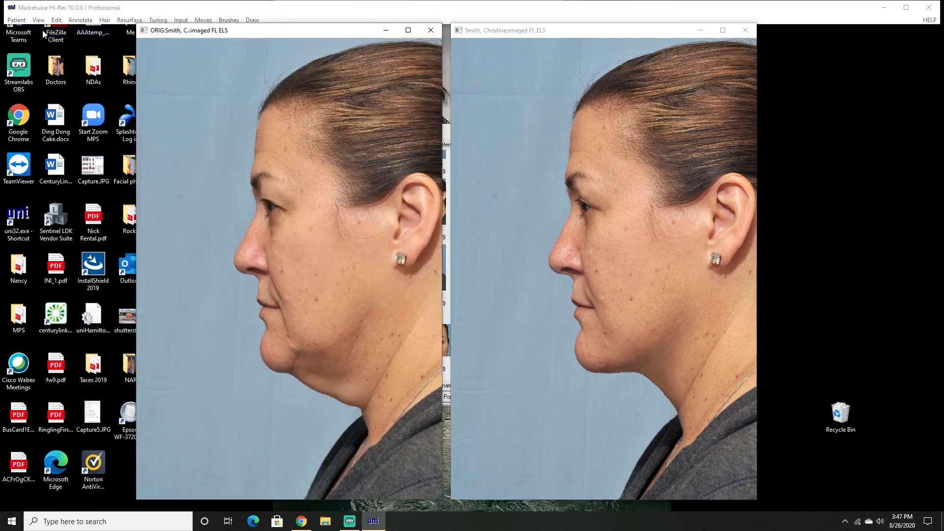
pyautogui.click(37, 20)
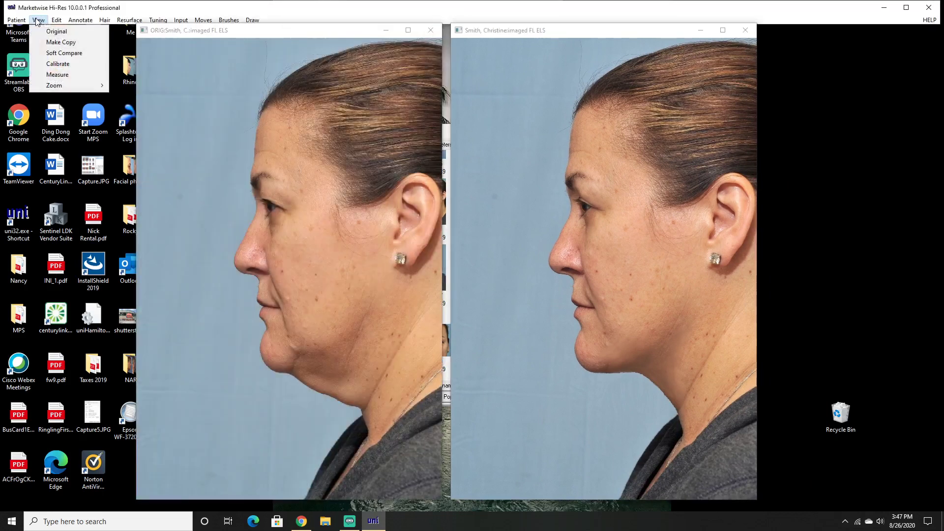
pyautogui.click(50, 44)
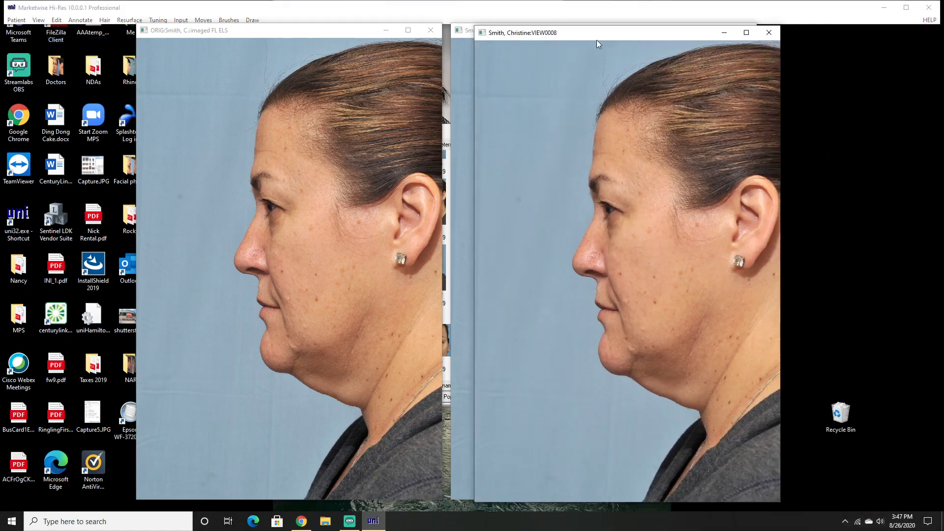
pyautogui.click(432, 30)
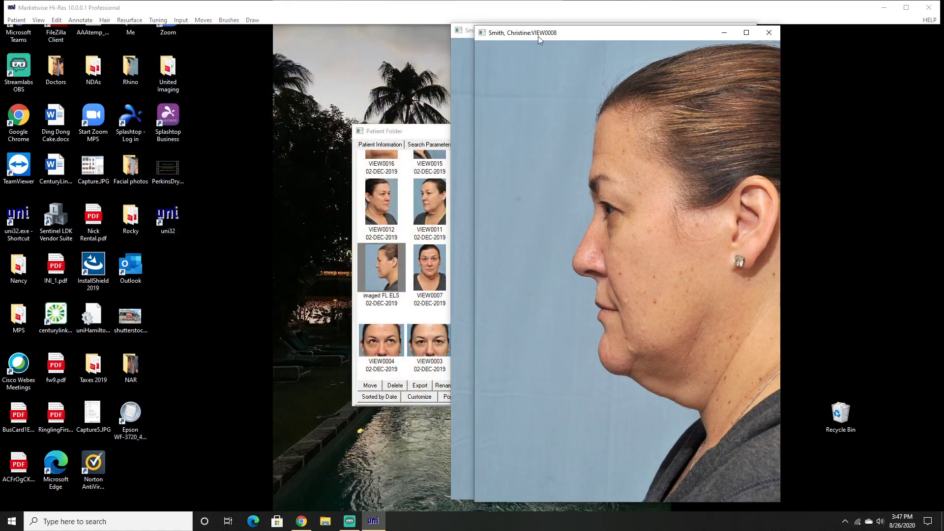
pyautogui.moveTo(537, 37); pyautogui.dragTo(206, 33)
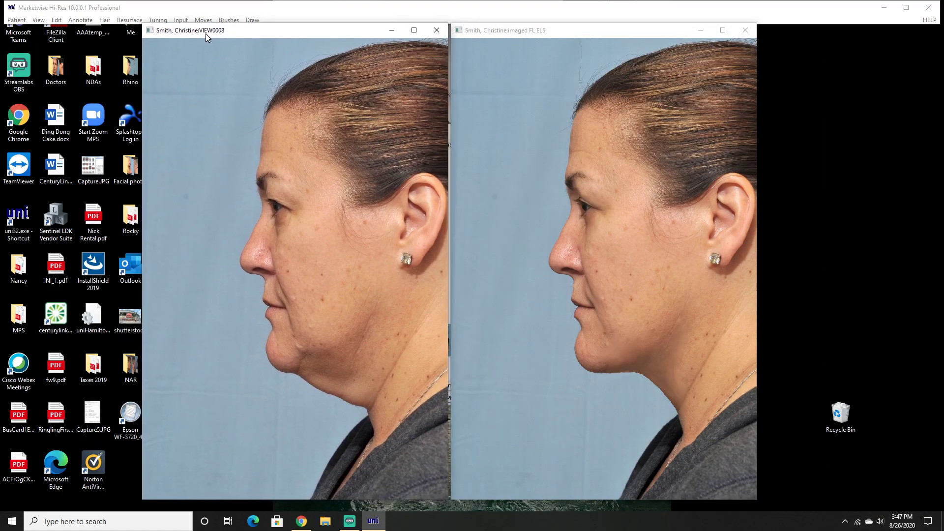
pyautogui.click(514, 36)
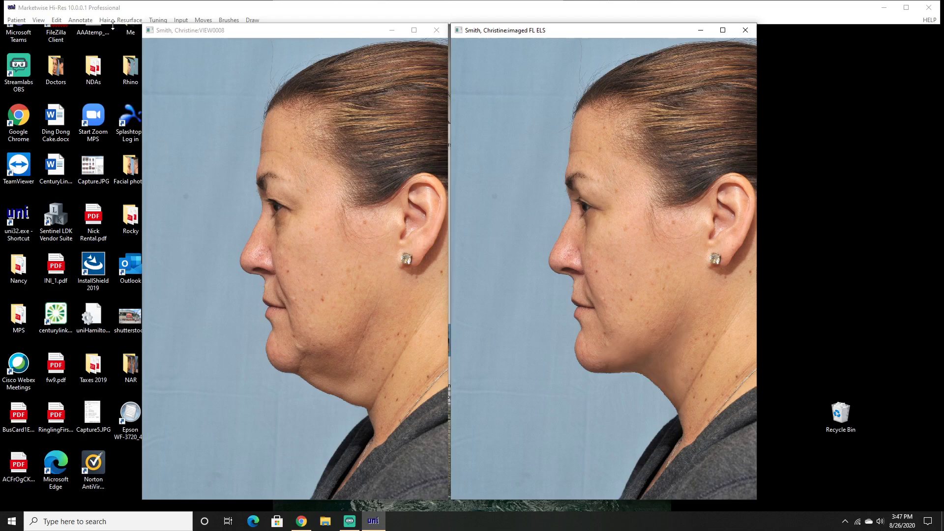
# Open the disclaimer settings showing 'Video imaging results are not a guarantee of outcomes.' at point size 35
pyautogui.click(82, 20)
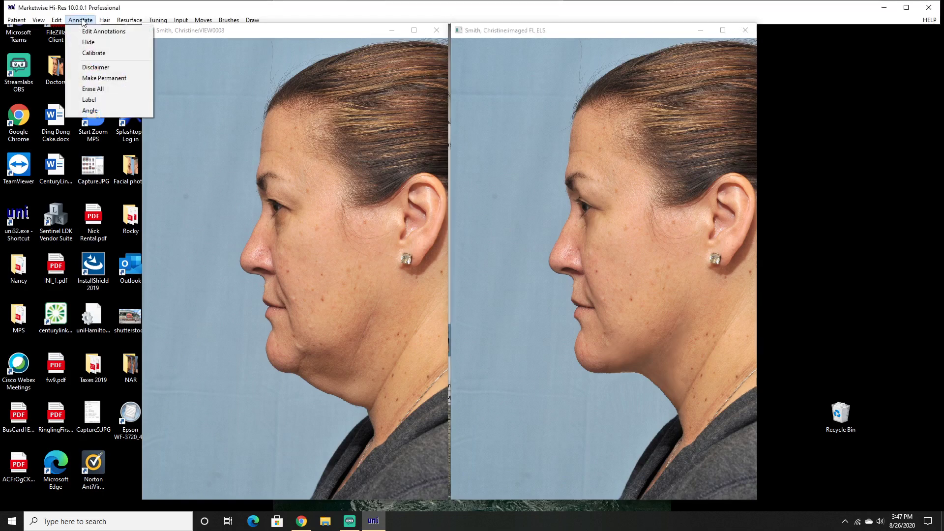
pyautogui.click(90, 71)
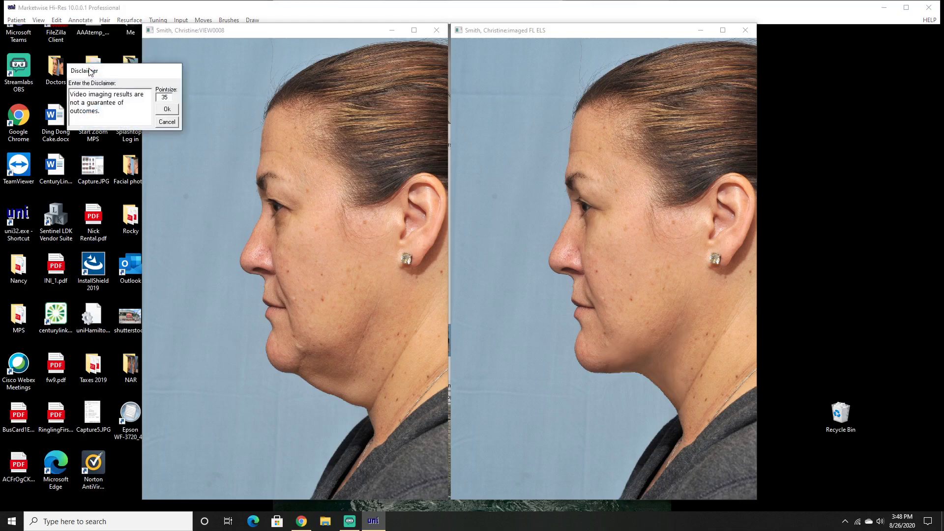
pyautogui.moveTo(117, 73); pyautogui.dragTo(152, 63)
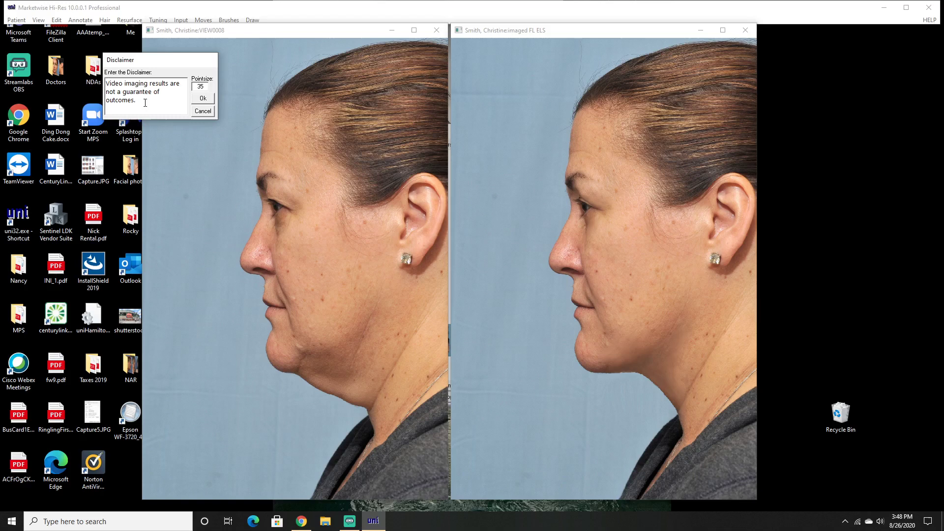
pyautogui.moveTo(145, 103); pyautogui.dragTo(111, 86)
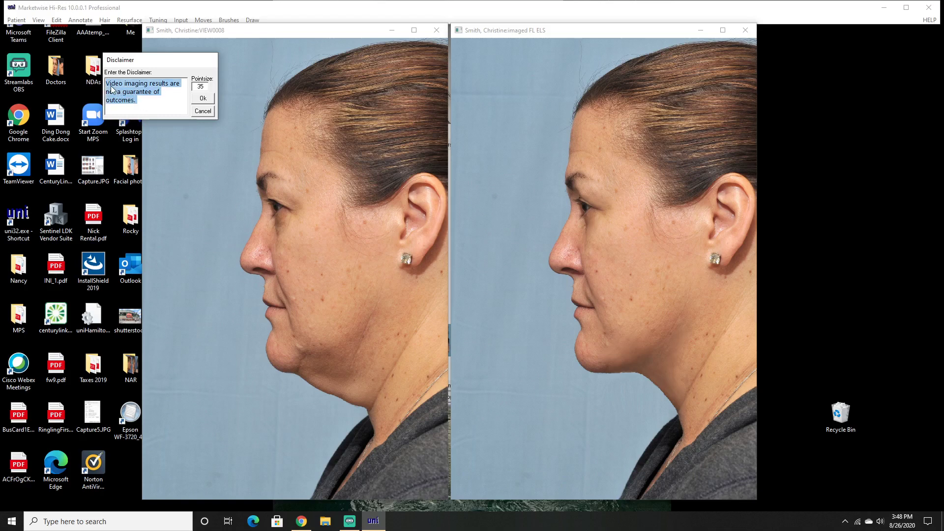
pyautogui.click(148, 100)
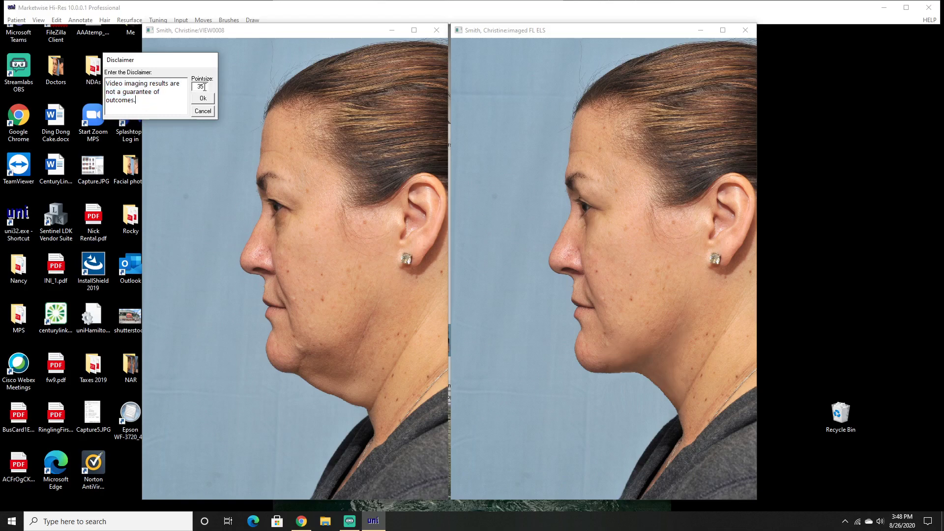
pyautogui.moveTo(203, 87); pyautogui.dragTo(195, 87)
# Apply the disclaimer to the imaged photo and nudge it slightly down and right
pyautogui.click(140, 102)
pyautogui.click(202, 100)
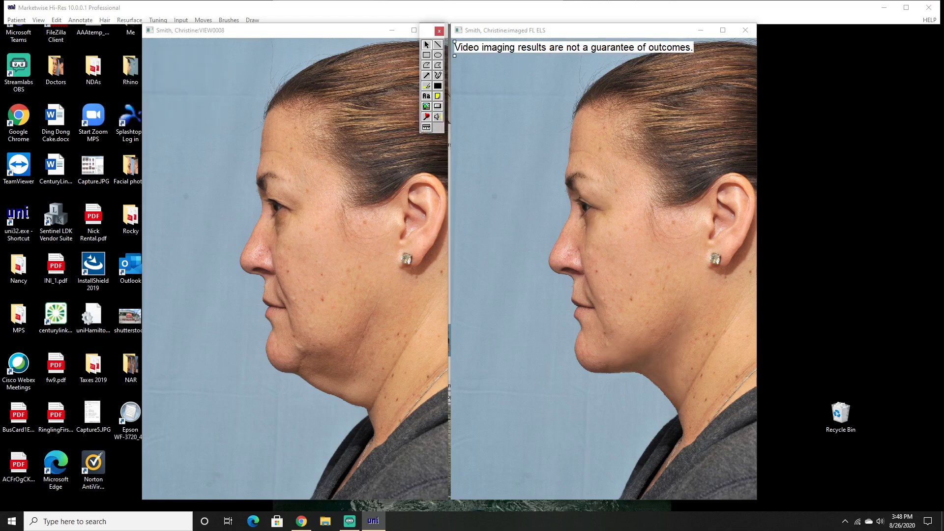
pyautogui.click(496, 60)
pyautogui.moveTo(496, 59)
pyautogui.mouseDown()
pyautogui.moveTo(529, 88)
pyautogui.moveTo(519, 440)
pyautogui.moveTo(540, 105)
pyautogui.moveTo(519, 60)
pyautogui.moveTo(499, 59)
pyautogui.mouseUp()
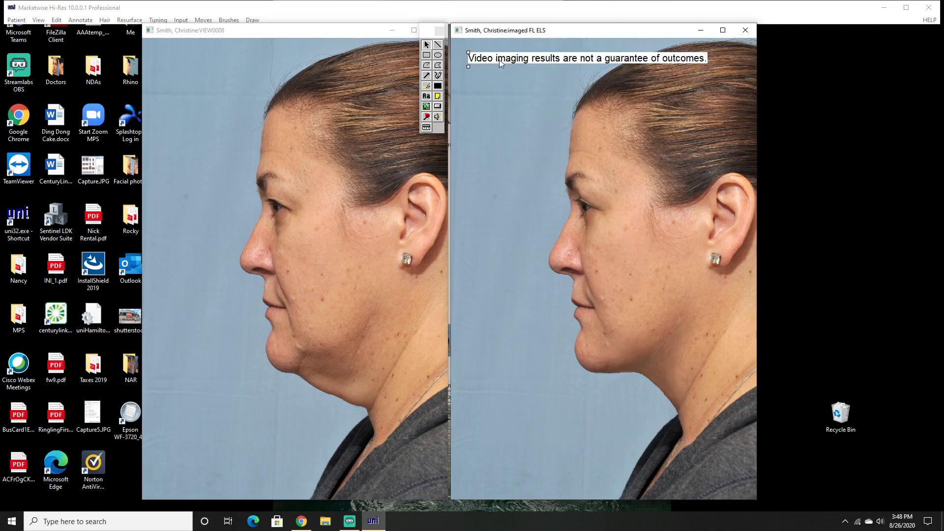
# Set the disclaimer's Text Properties fill mode to Transparent
pyautogui.rightClick(500, 60)
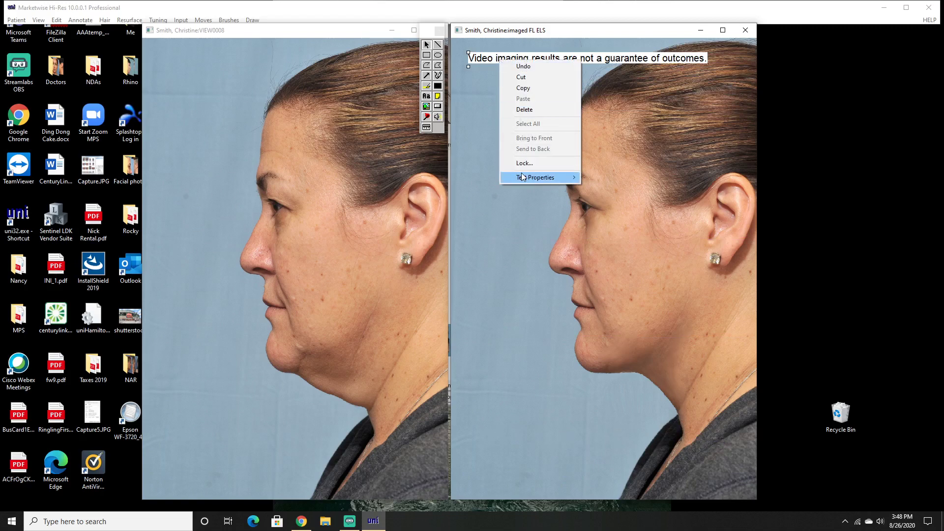
pyautogui.moveTo(521, 178)
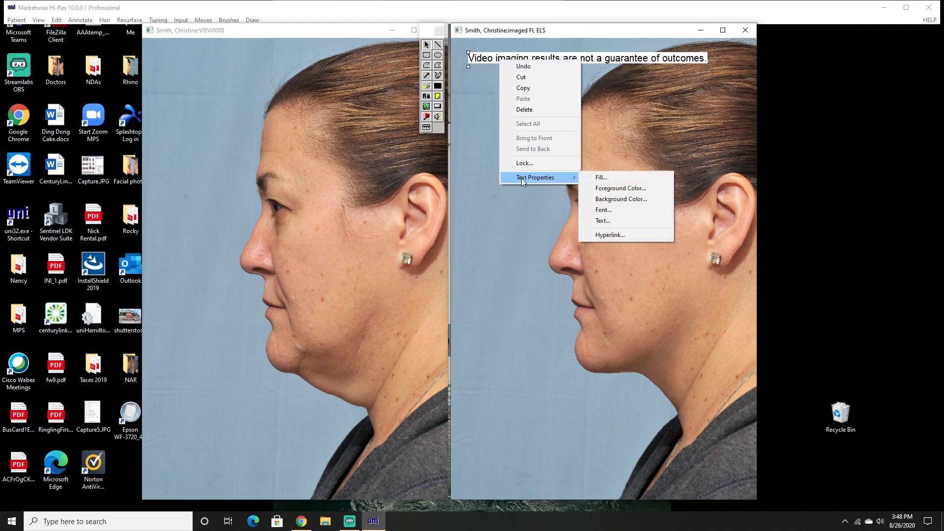
pyautogui.click(604, 179)
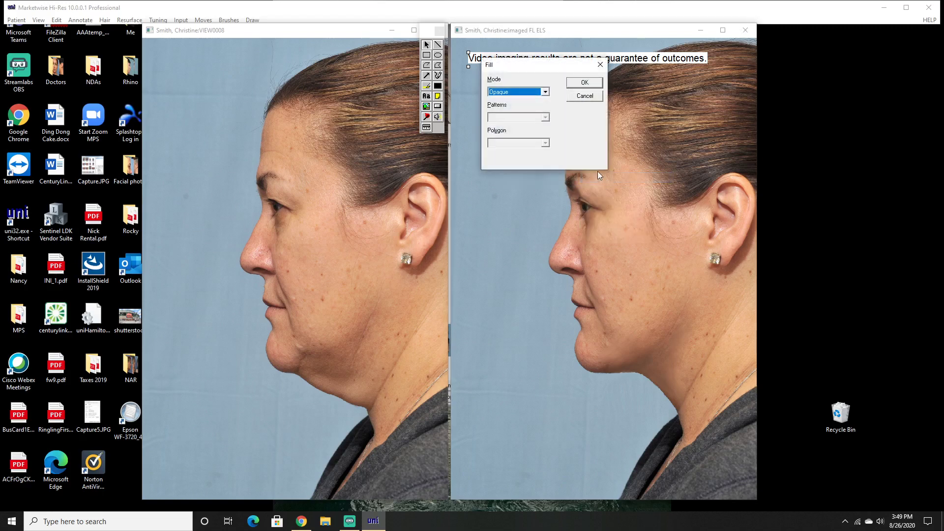
pyautogui.moveTo(549, 68); pyautogui.dragTo(574, 94)
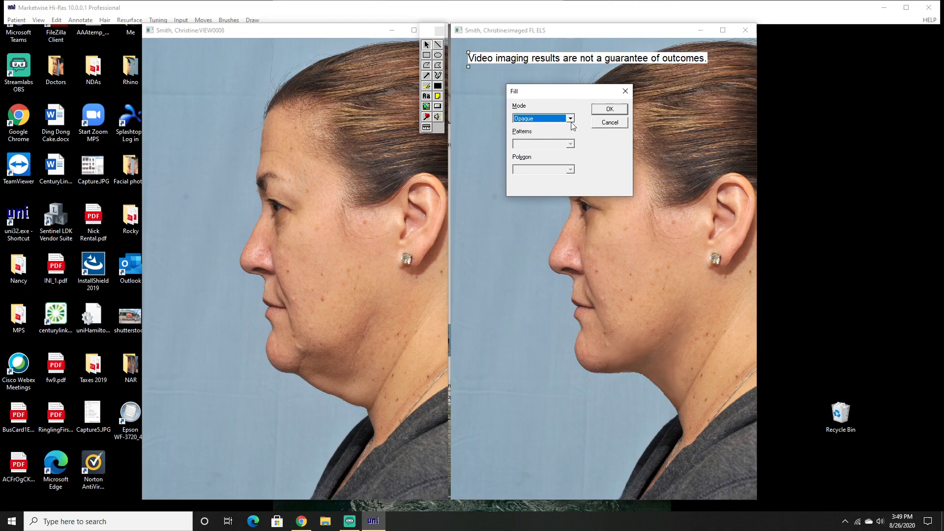
pyautogui.click(570, 119)
pyautogui.click(551, 129)
pyautogui.click(610, 110)
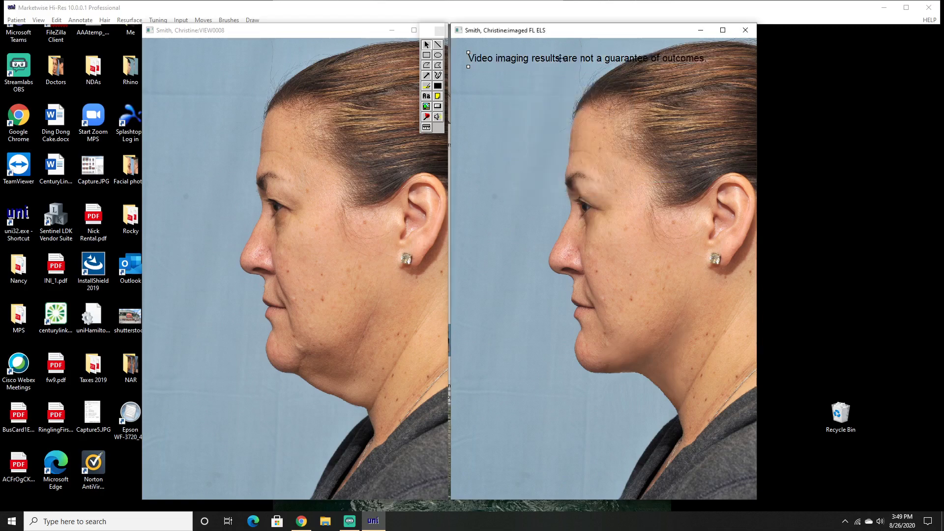
# Move the disclaimer to the imaged photo's top-left and narrow its box so the text wraps onto two lines
pyautogui.moveTo(556, 57)
pyautogui.mouseDown()
pyautogui.moveTo(535, 409)
pyautogui.moveTo(564, 406)
pyautogui.mouseUp()
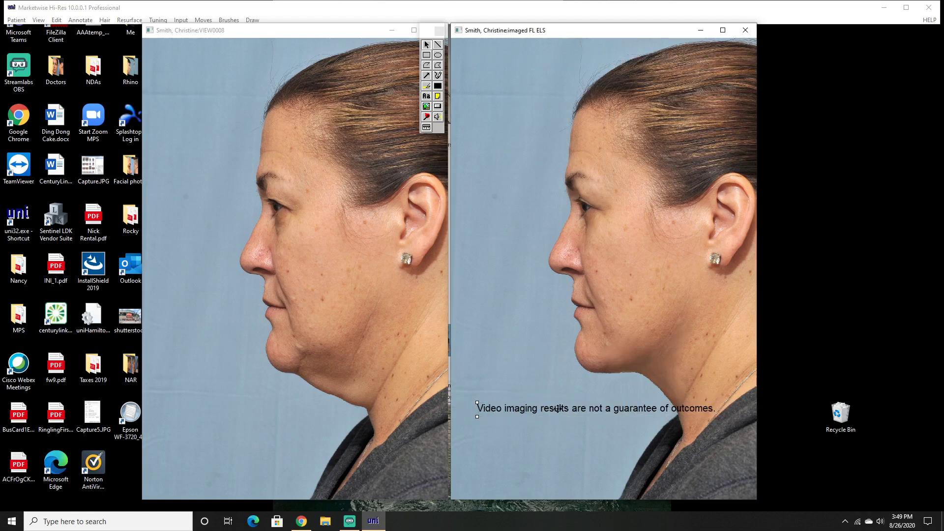
pyautogui.moveTo(558, 408)
pyautogui.mouseDown()
pyautogui.moveTo(566, 122)
pyautogui.moveTo(542, 55)
pyautogui.mouseUp()
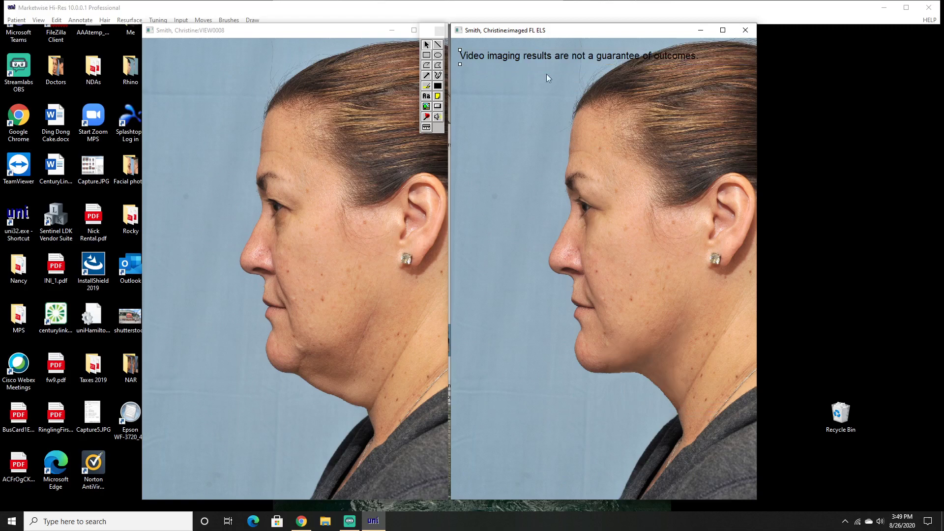
pyautogui.moveTo(462, 63)
pyautogui.mouseDown()
pyautogui.moveTo(543, 58)
pyautogui.moveTo(473, 58)
pyautogui.mouseUp()
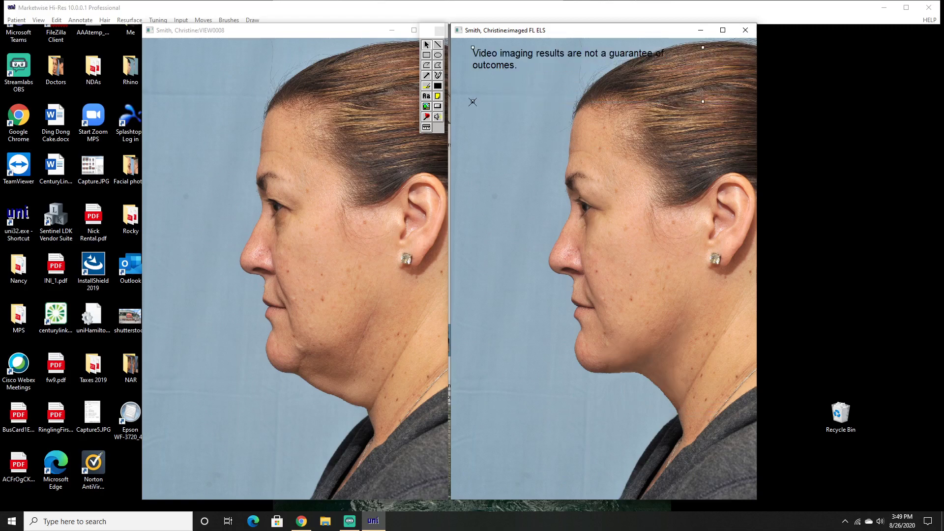
pyautogui.moveTo(471, 103); pyautogui.dragTo(533, 119)
pyautogui.moveTo(573, 57); pyautogui.dragTo(502, 63)
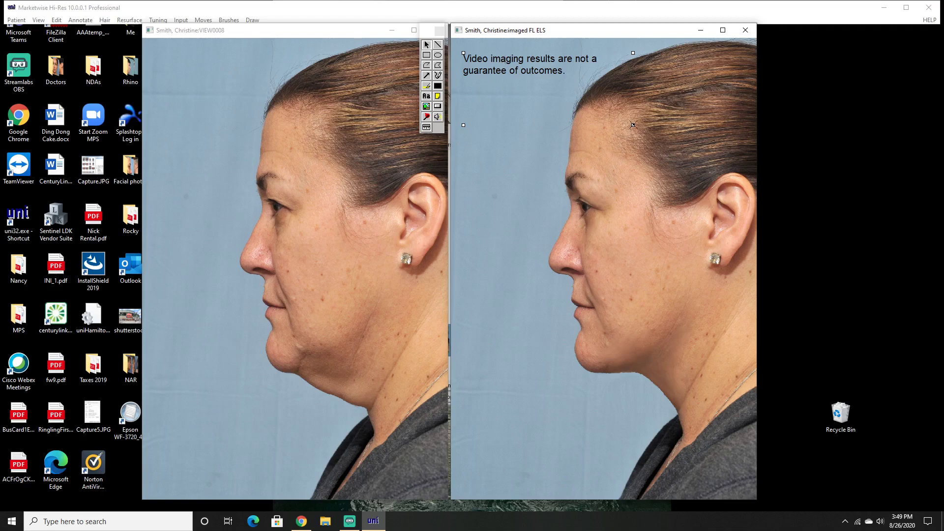
pyautogui.moveTo(633, 125)
pyautogui.mouseDown()
pyautogui.moveTo(722, 127)
pyautogui.moveTo(631, 122)
pyautogui.mouseUp()
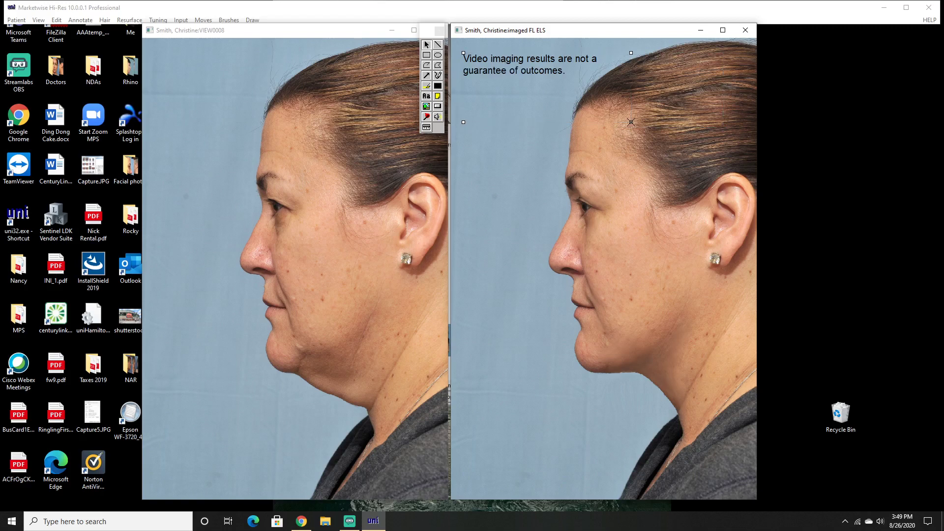
# Change the disclaimer's Text Properties fill mode to Opaque
pyautogui.rightClick(512, 71)
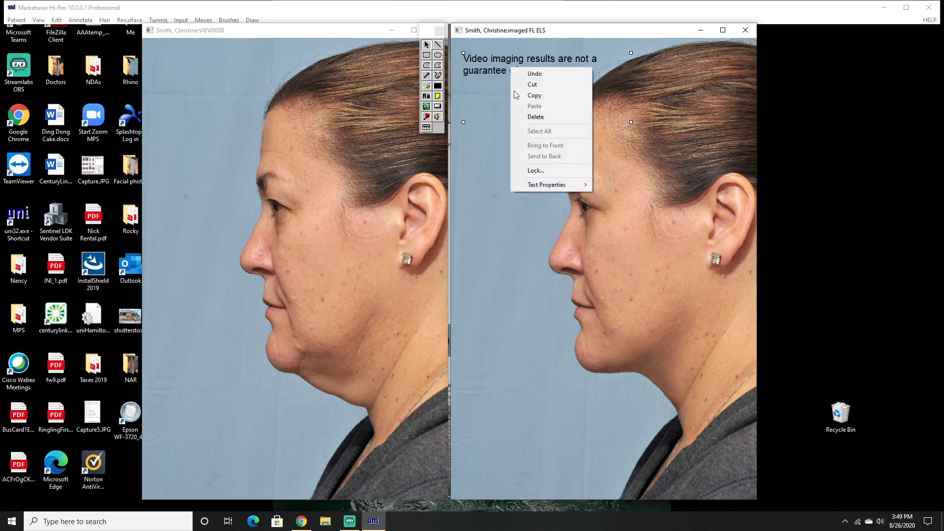
pyautogui.moveTo(543, 186)
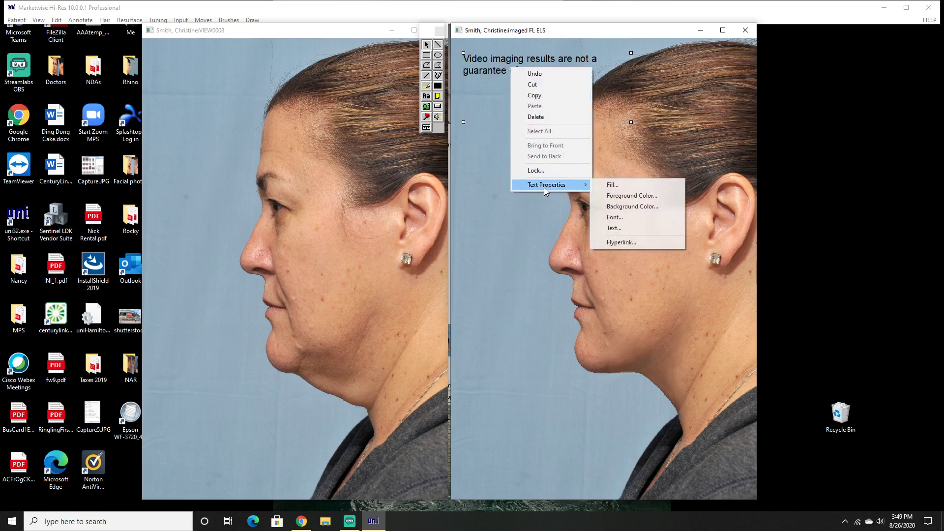
pyautogui.click(610, 185)
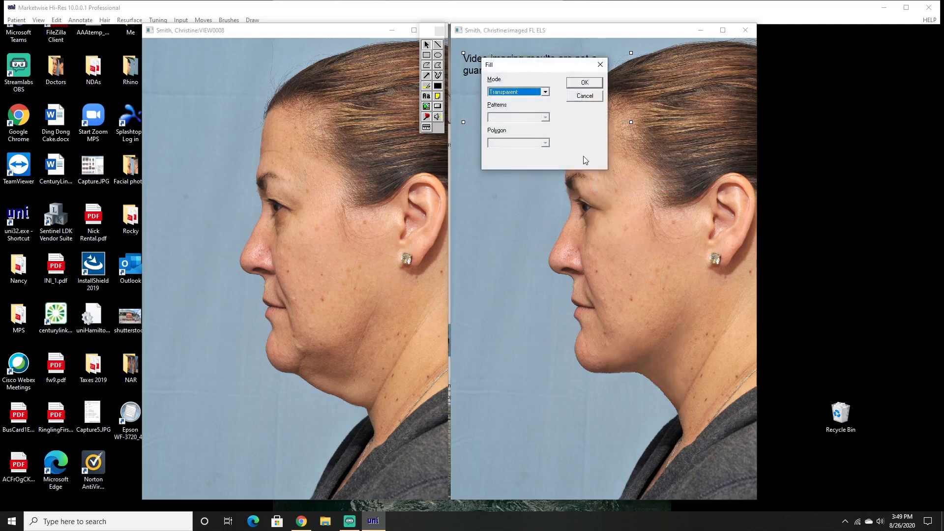
pyautogui.click(546, 92)
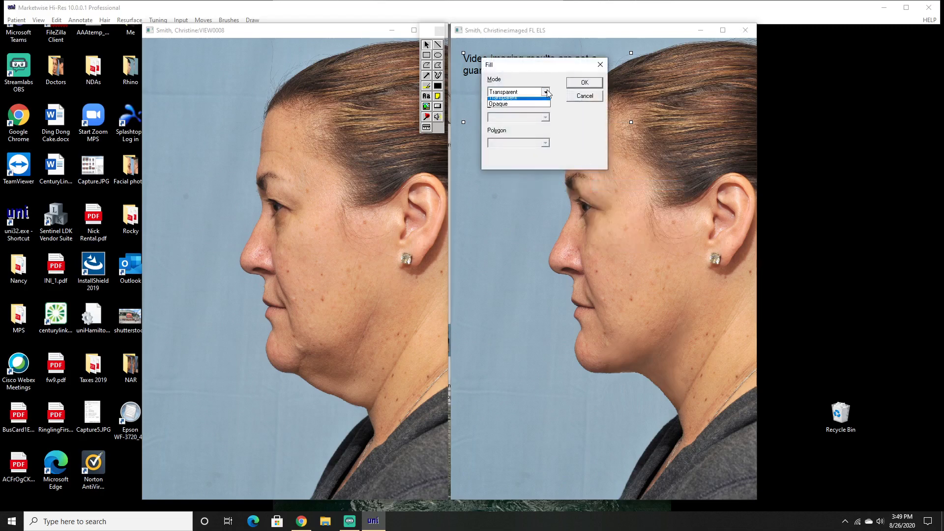
pyautogui.click(520, 108)
pyautogui.click(586, 81)
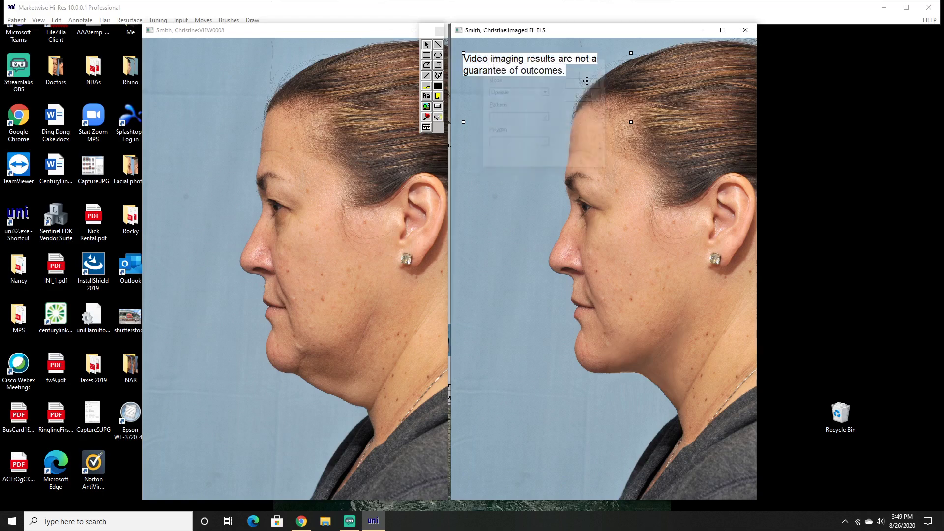
# Review the disclaimer's Font settings and close them leaving the font unchanged
pyautogui.rightClick(501, 70)
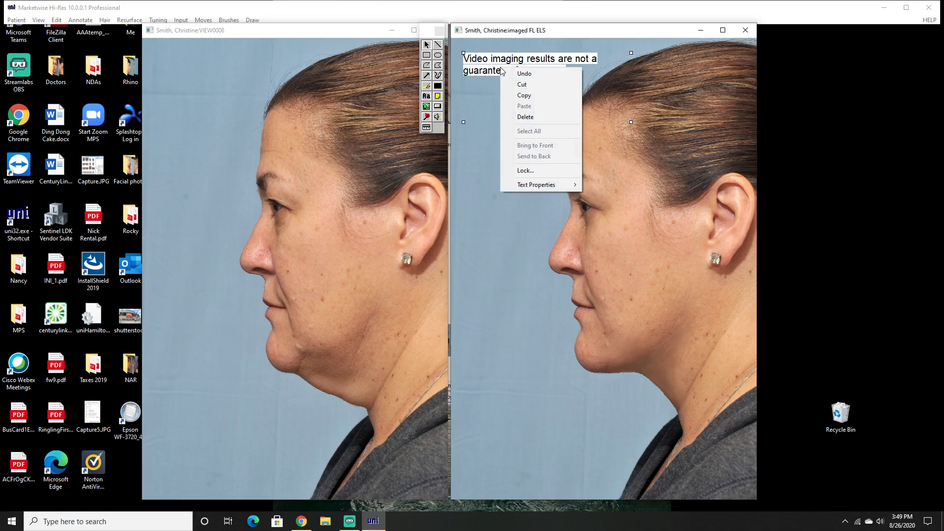
pyautogui.moveTo(536, 190)
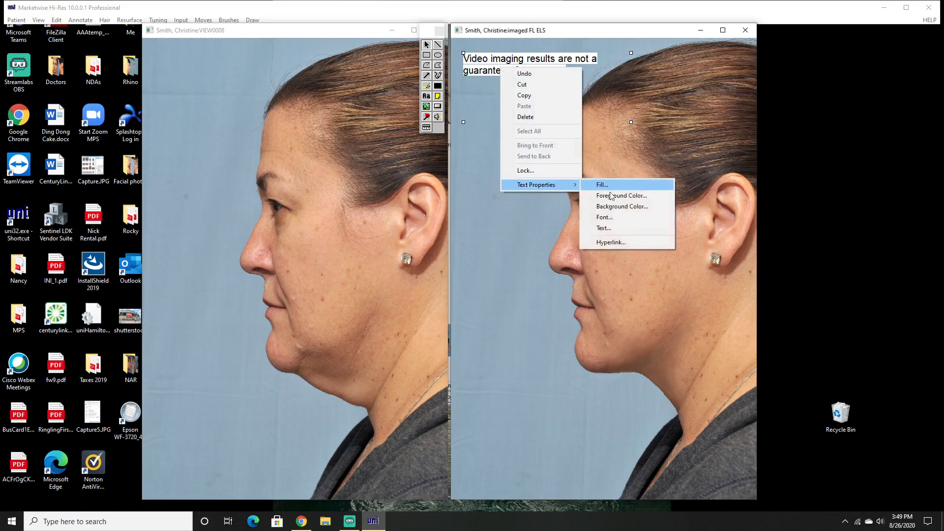
pyautogui.click(605, 217)
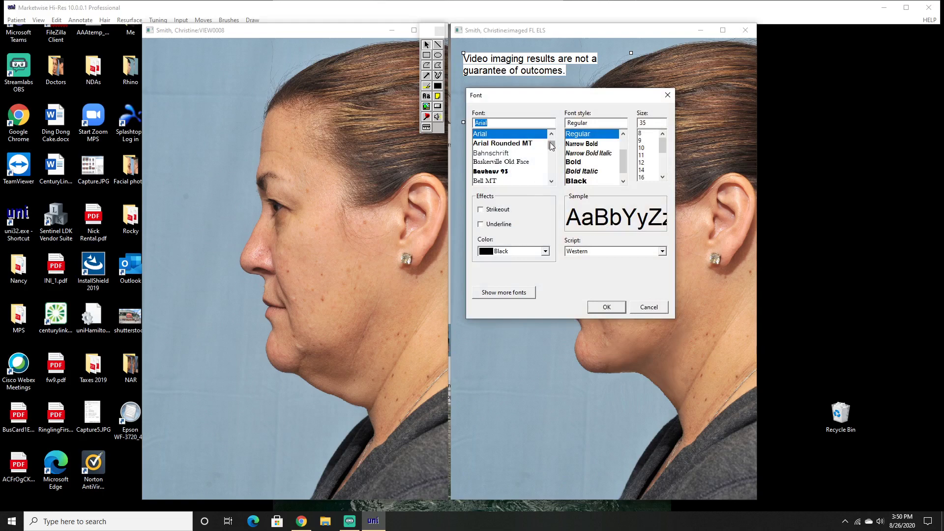
pyautogui.moveTo(552, 146)
pyautogui.mouseDown()
pyautogui.moveTo(551, 174)
pyautogui.moveTo(557, 139)
pyautogui.mouseUp()
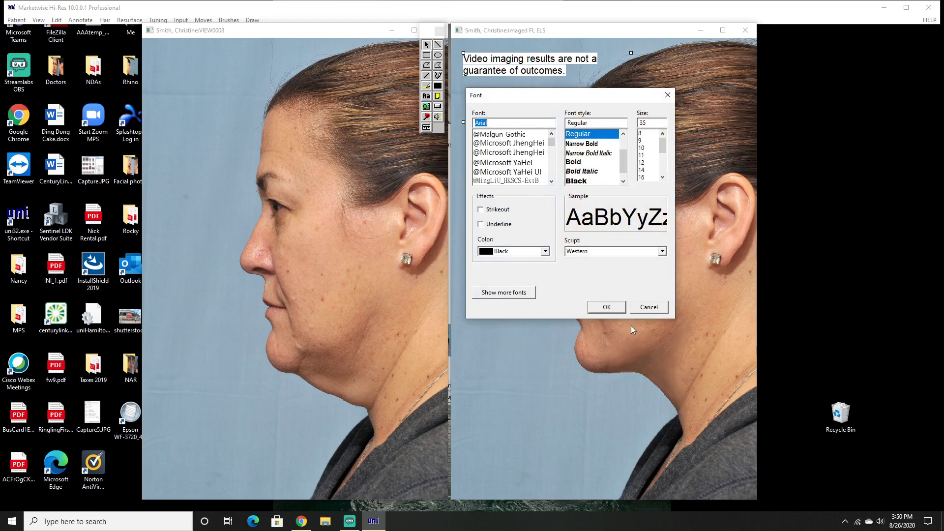
pyautogui.click(606, 307)
# Nudge the disclaimer slightly right and down on the imaged photo
pyautogui.rightClick(504, 64)
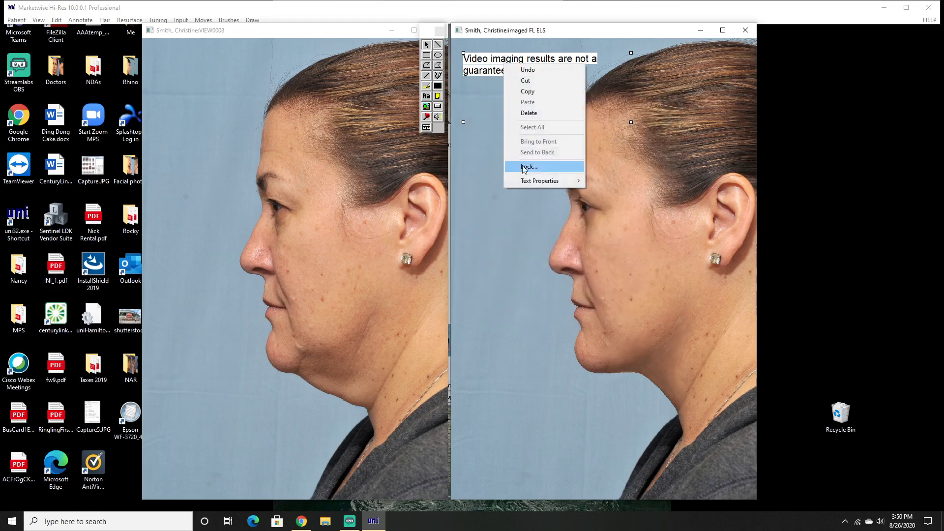
pyautogui.moveTo(529, 182)
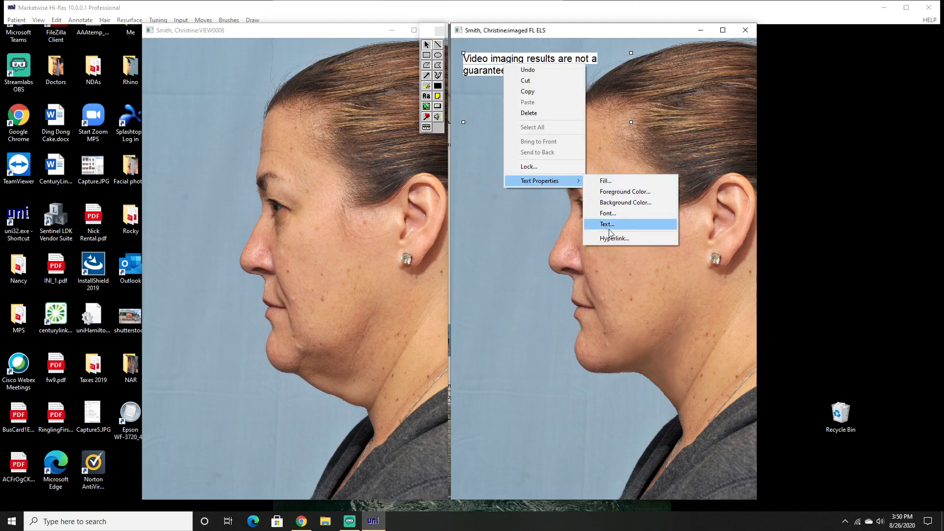
pyautogui.click(514, 266)
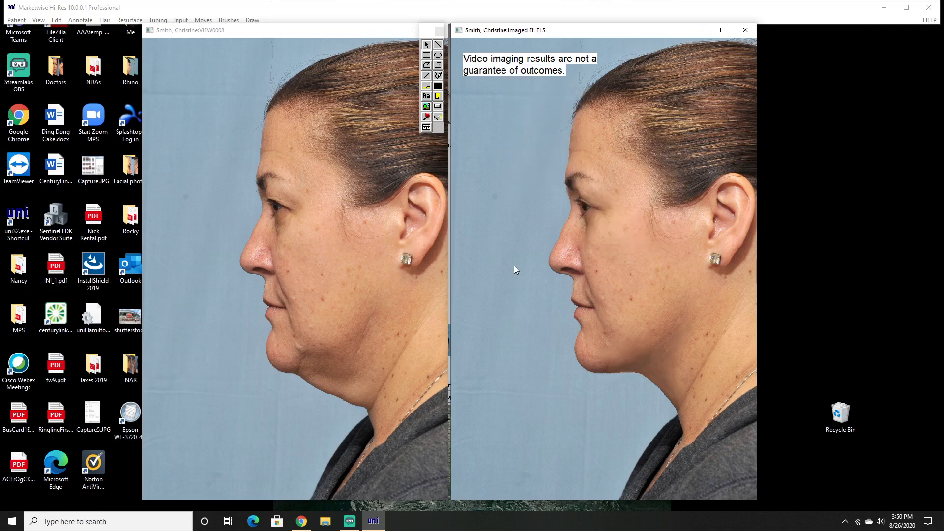
pyautogui.moveTo(503, 60); pyautogui.dragTo(522, 63)
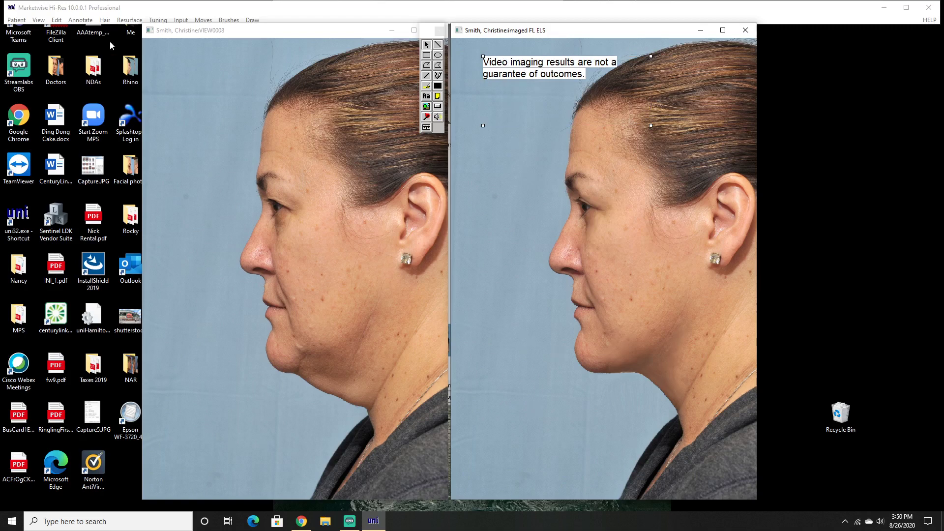
# In the Label dialog, replace After with 'Test' and add it as a predefined label
pyautogui.click(80, 22)
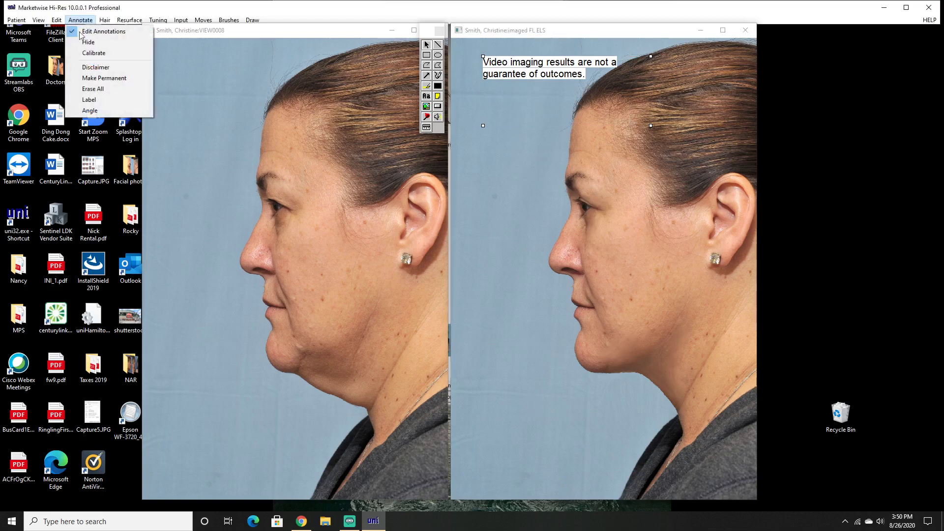
pyautogui.click(89, 100)
pyautogui.moveTo(175, 80); pyautogui.dragTo(229, 59)
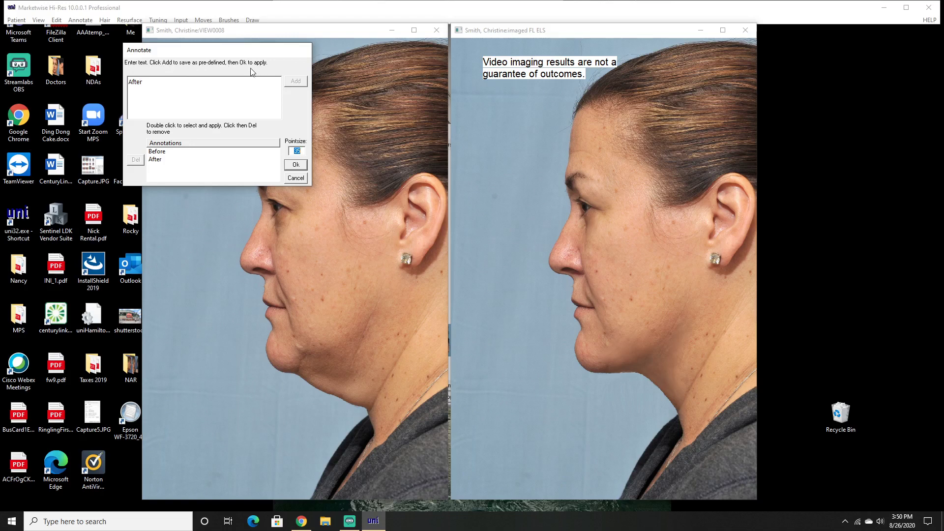
pyautogui.click(150, 81)
pyautogui.moveTo(150, 81); pyautogui.dragTo(125, 86)
pyautogui.write('Test')
pyautogui.click(293, 83)
# Apply the Test label to the imaged photo and move it toward the lower centre
pyautogui.click(154, 167)
pyautogui.click(296, 165)
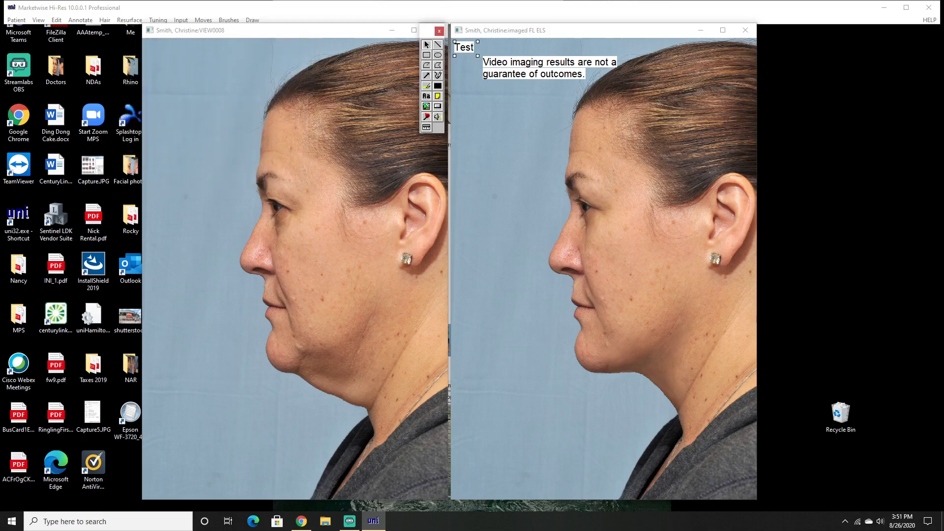
pyautogui.click(464, 49)
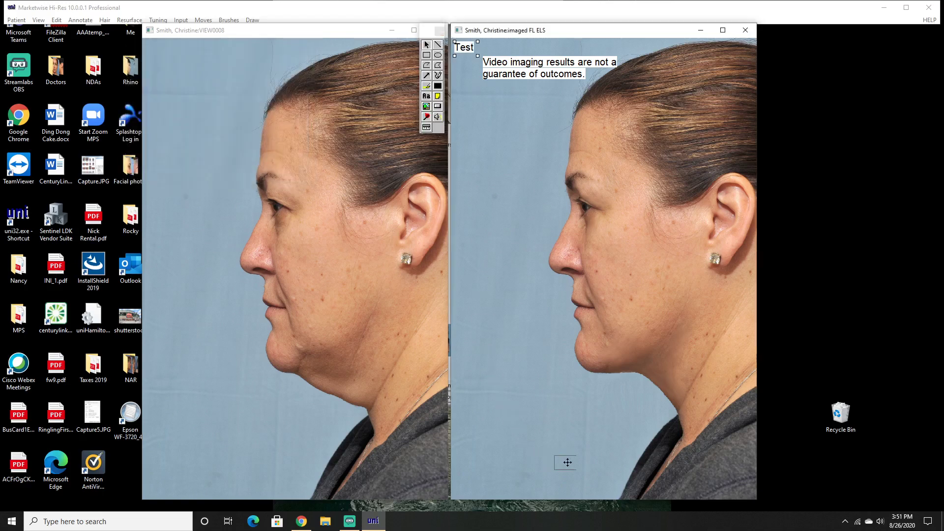
pyautogui.moveTo(567, 462); pyautogui.dragTo(574, 449)
# Add the Test label at point size 45 and drag it down near the chin
pyautogui.click(85, 20)
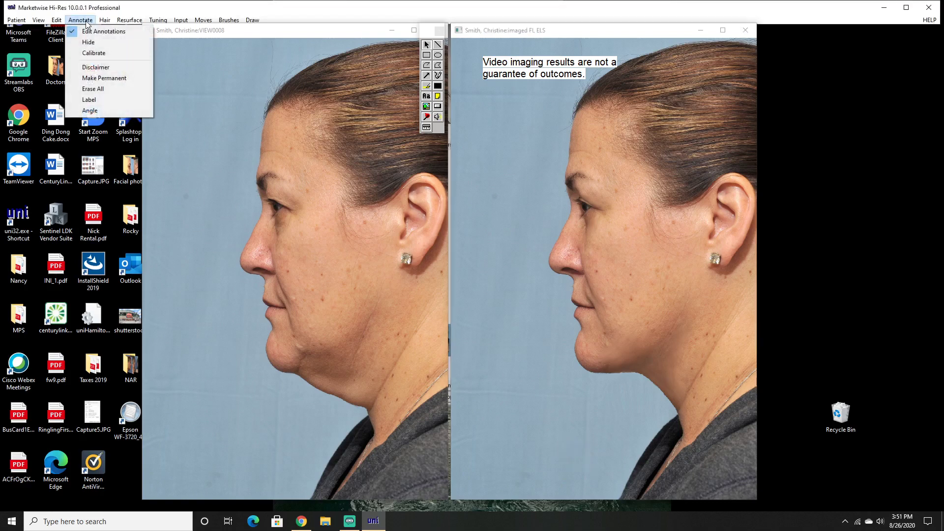
pyautogui.click(88, 99)
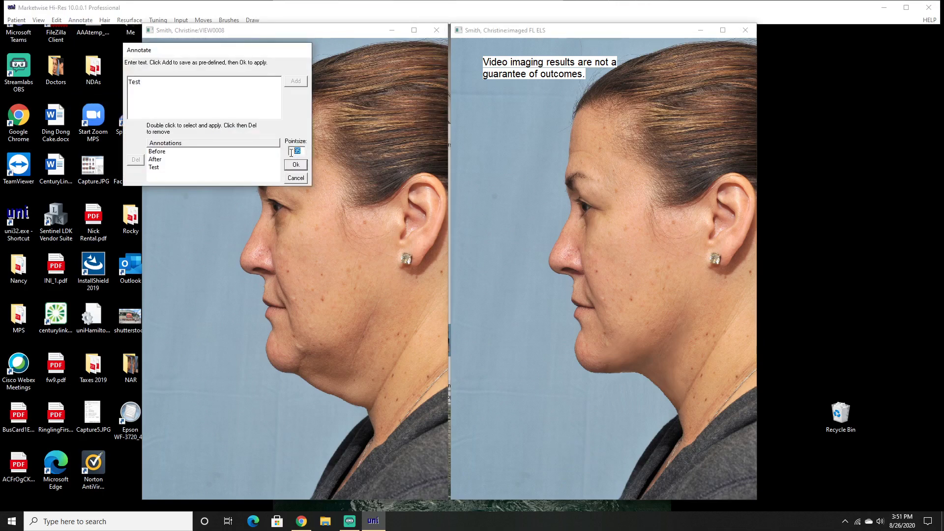
pyautogui.write('45')
pyautogui.click(155, 167)
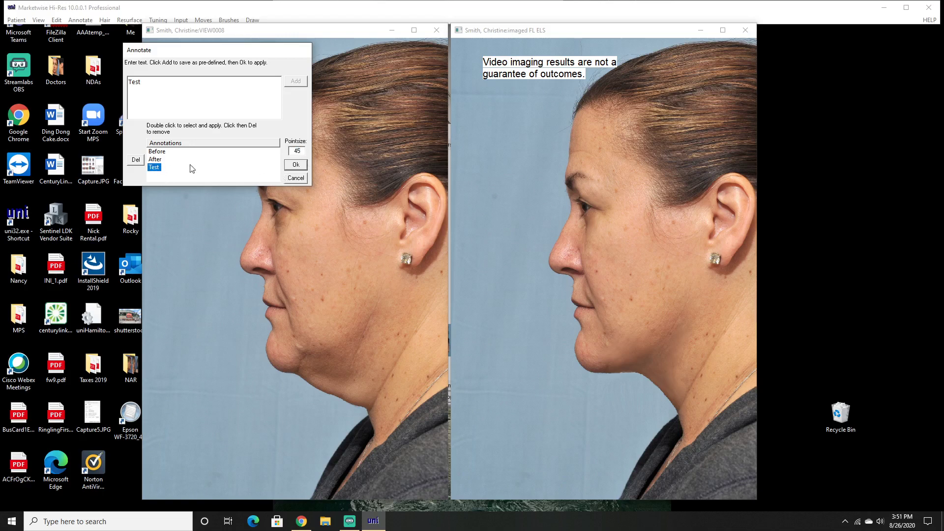
pyautogui.click(296, 165)
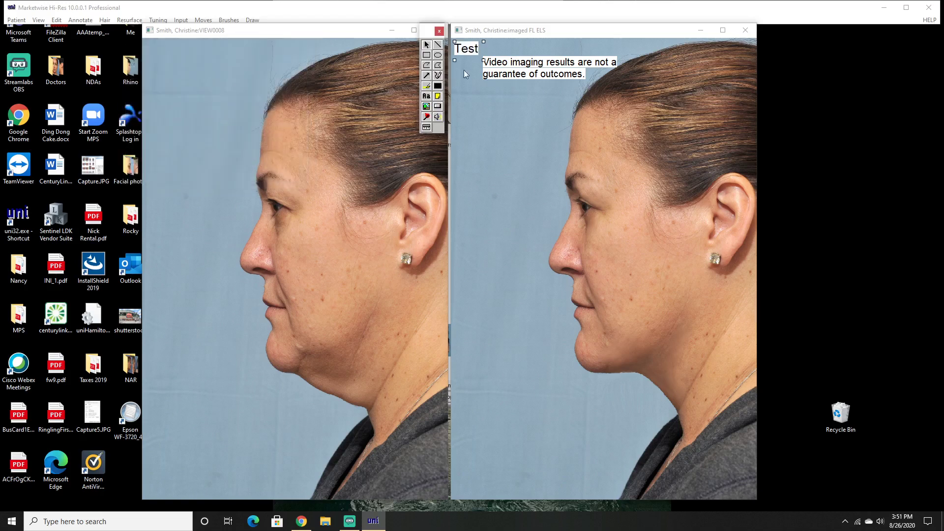
pyautogui.moveTo(471, 52); pyautogui.dragTo(558, 431)
pyautogui.rightClick(558, 432)
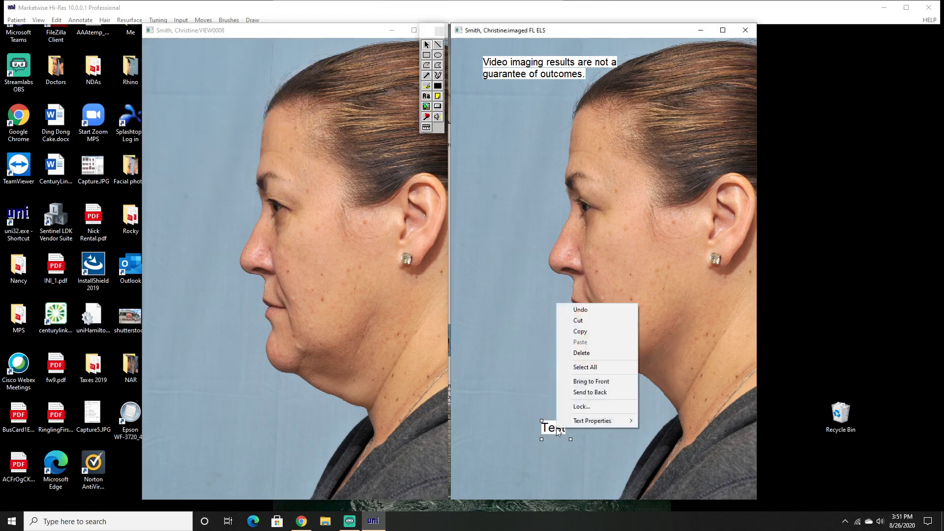
pyautogui.moveTo(582, 424)
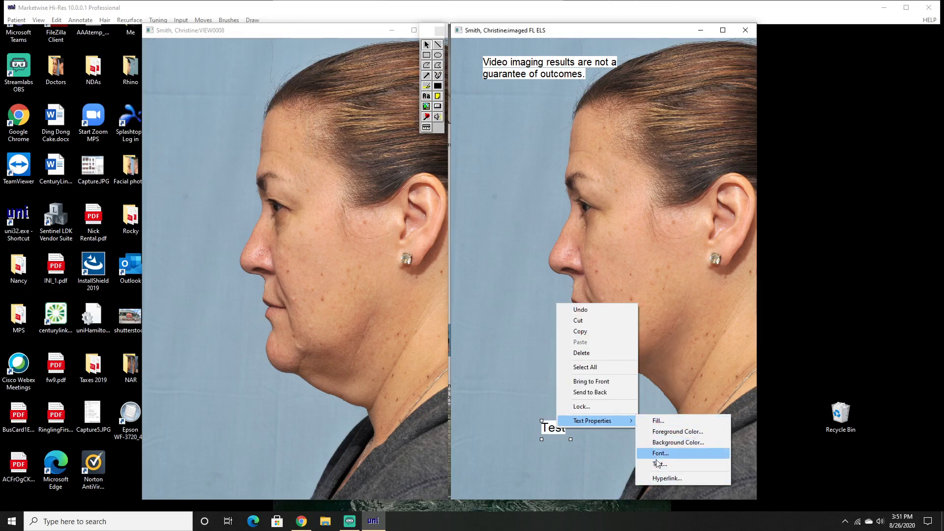
# Nudge the disclaimer up-left toward the photo's top-left corner and shift the Test label slightly left
pyautogui.click(519, 472)
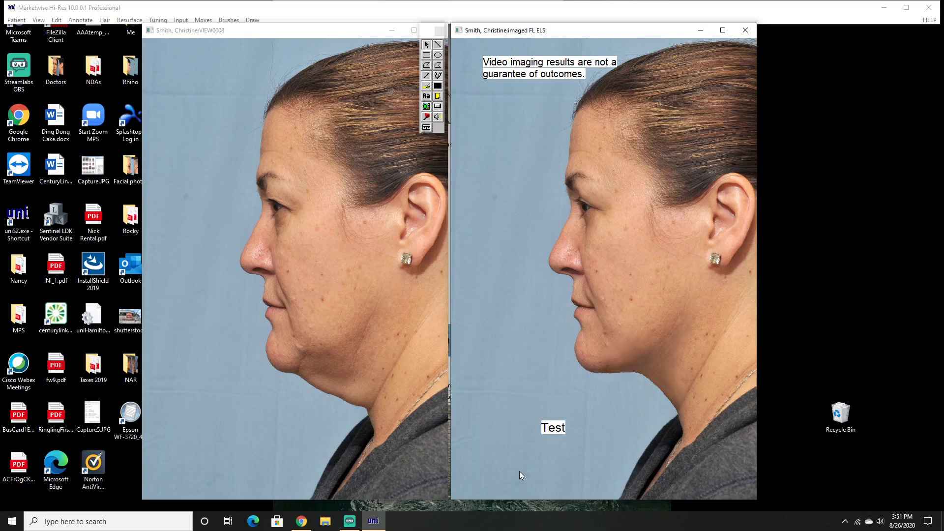
pyautogui.click(513, 68)
pyautogui.moveTo(513, 68)
pyautogui.mouseDown()
pyautogui.moveTo(495, 116)
pyautogui.moveTo(506, 66)
pyautogui.mouseUp()
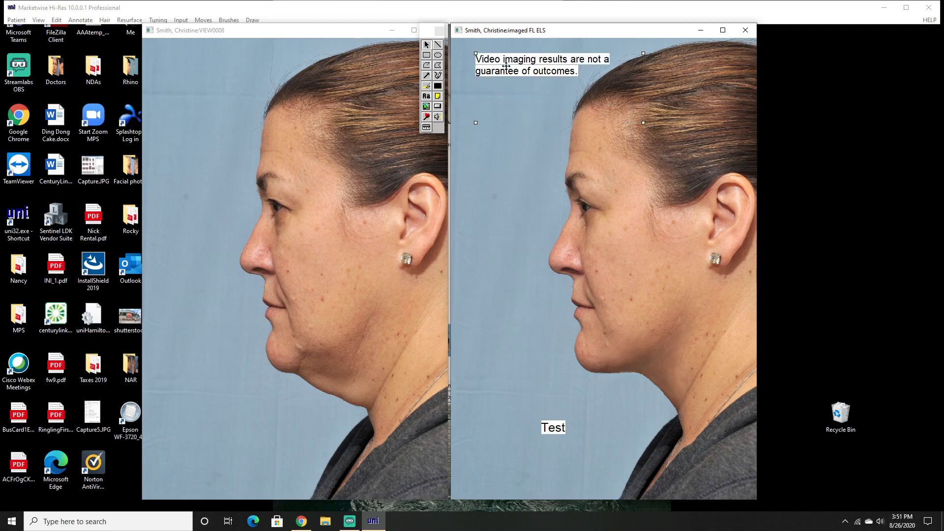
pyautogui.click(562, 431)
pyautogui.moveTo(549, 429); pyautogui.dragTo(528, 425)
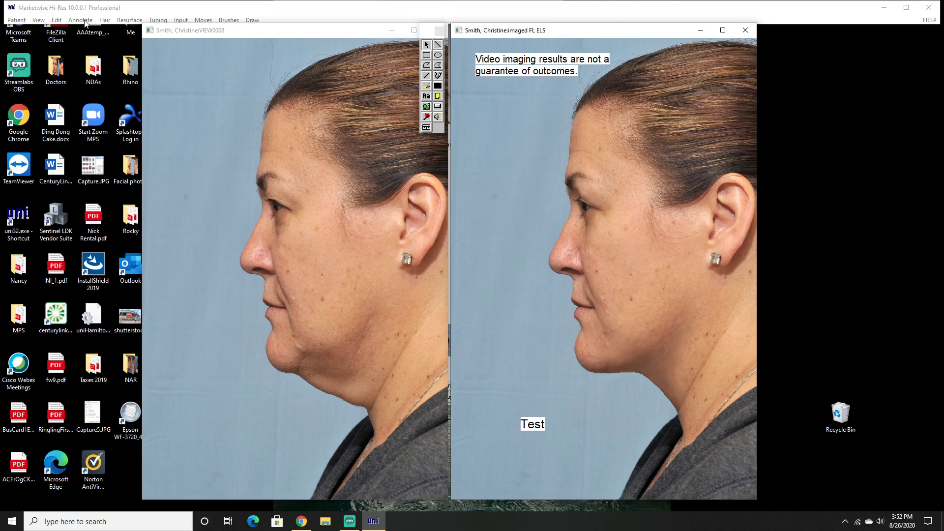
# Close the original VIEW0008 photo window so the save-changes prompt appears
pyautogui.click(85, 22)
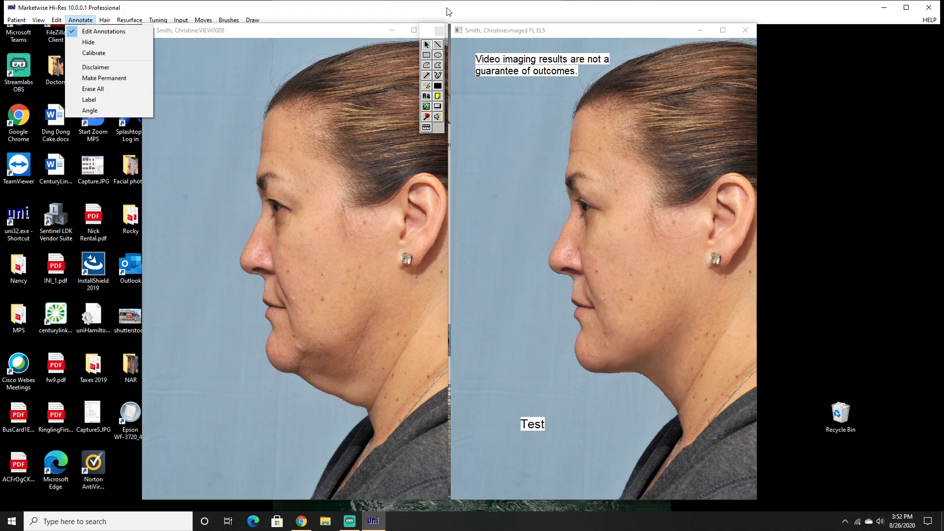
pyautogui.click(439, 32)
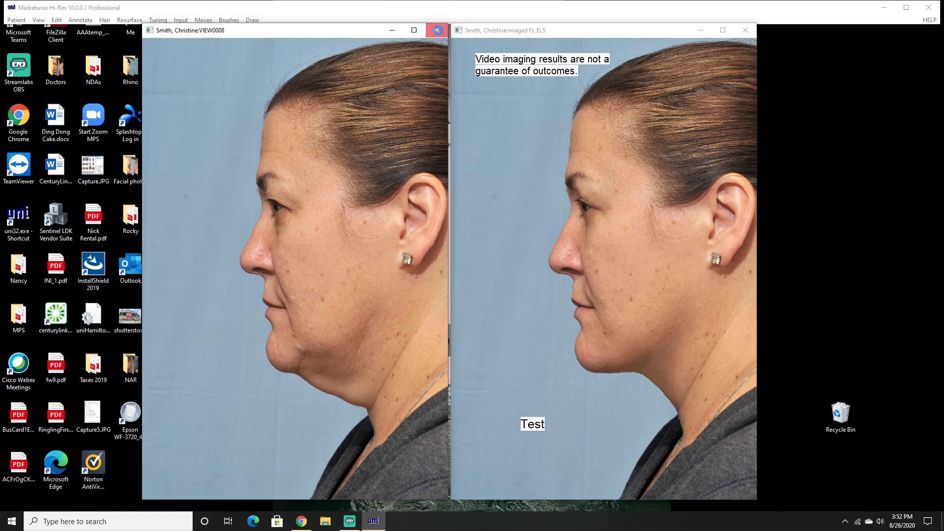
pyautogui.click(437, 30)
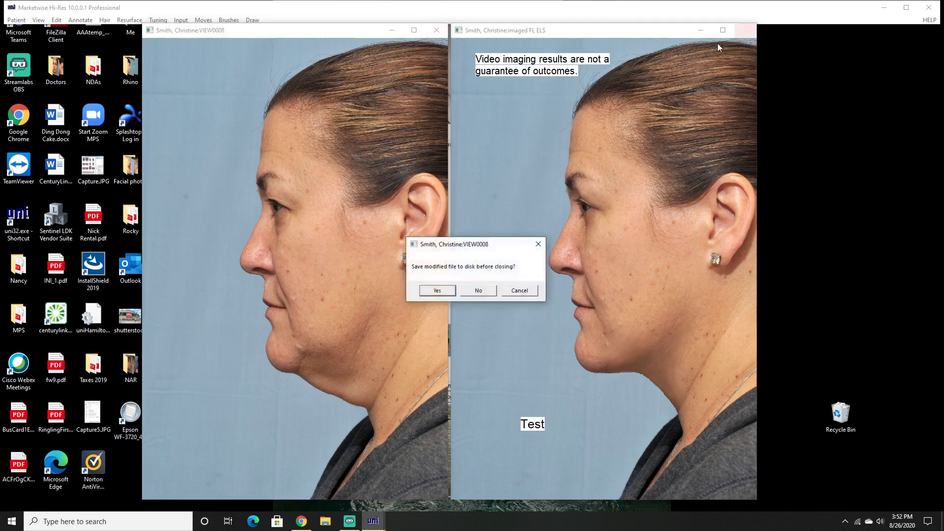
# Save VIEW0008's changes, then close the imaged photo without saving its annotations
pyautogui.click(436, 291)
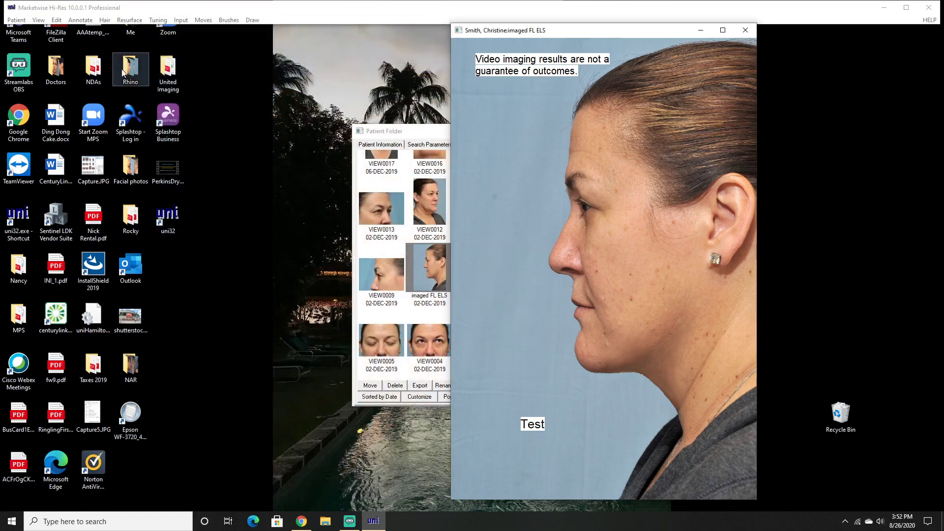
pyautogui.moveTo(623, 33); pyautogui.dragTo(599, 51)
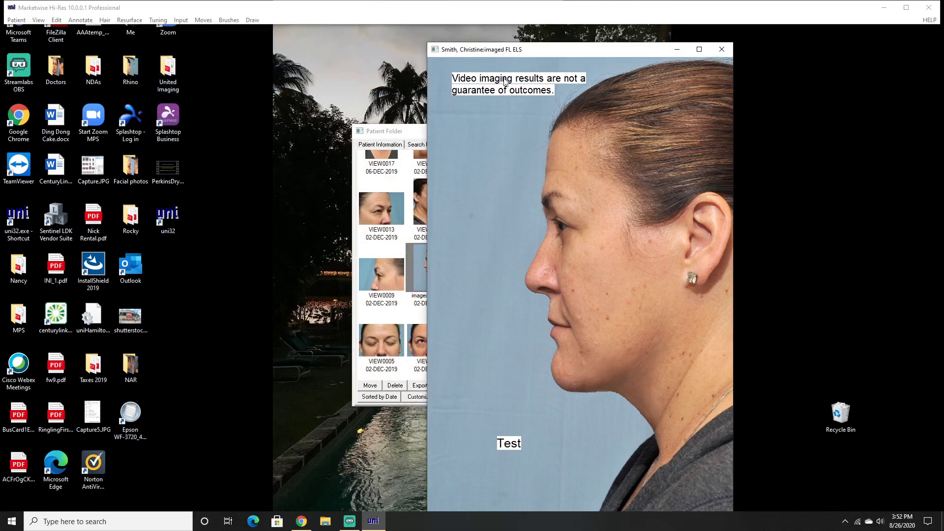
pyautogui.click(725, 52)
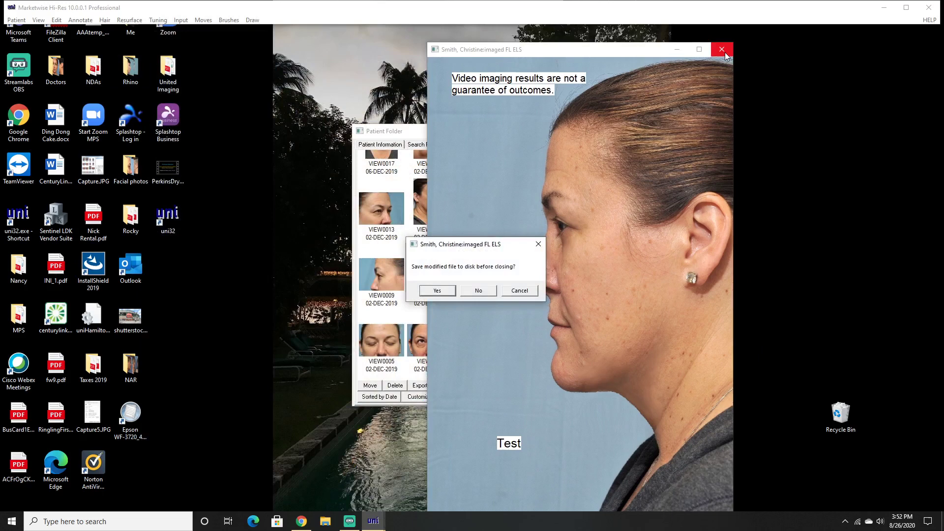
pyautogui.click(475, 290)
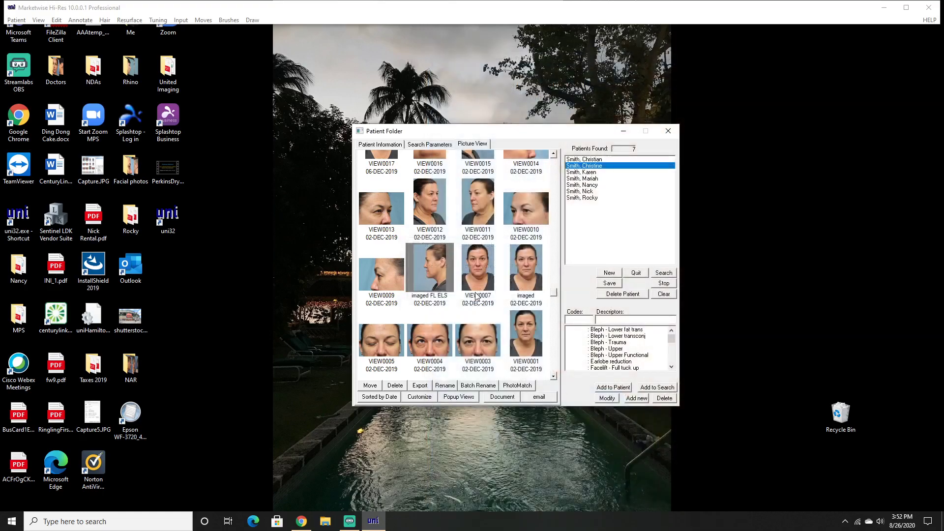
# Reopen and close the imaged FL ELS picture, then show the Patient Information details
pyautogui.doubleClick(424, 279)
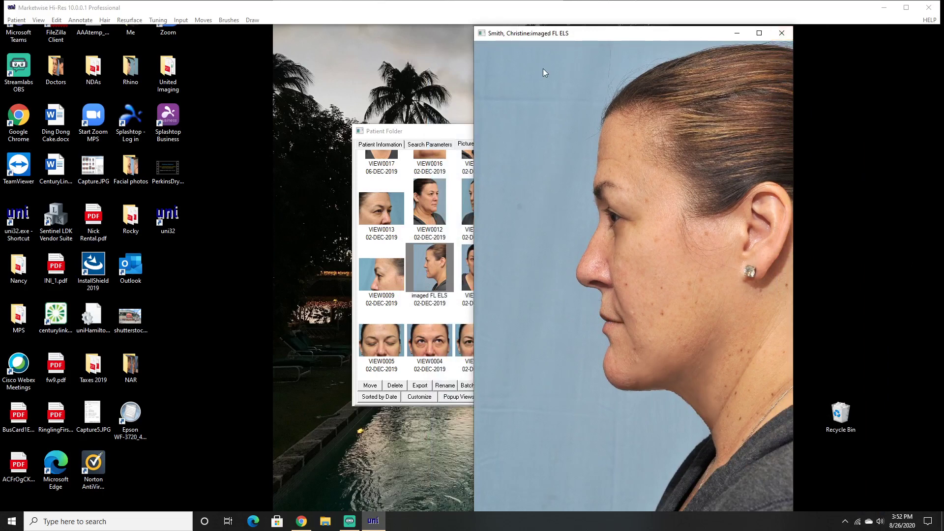
pyautogui.click(782, 33)
pyautogui.click(377, 145)
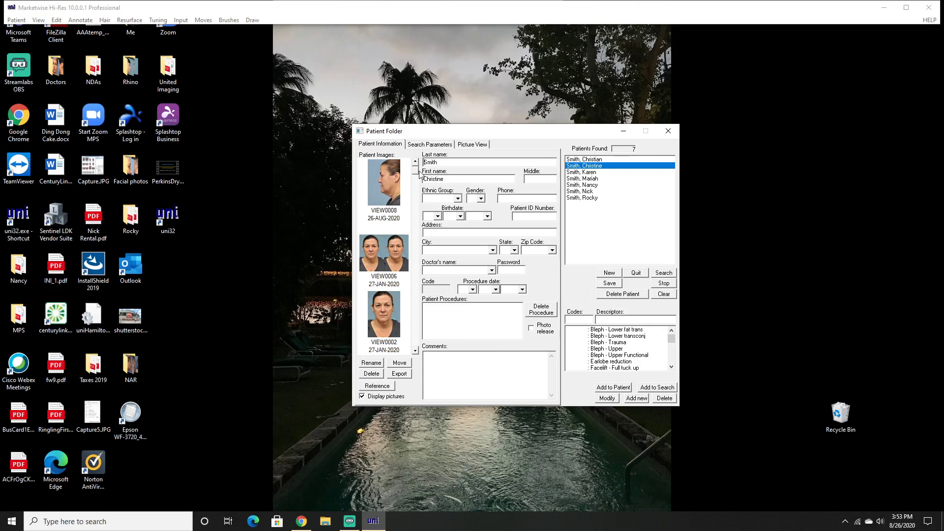
pyautogui.moveTo(415, 175); pyautogui.dragTo(414, 225)
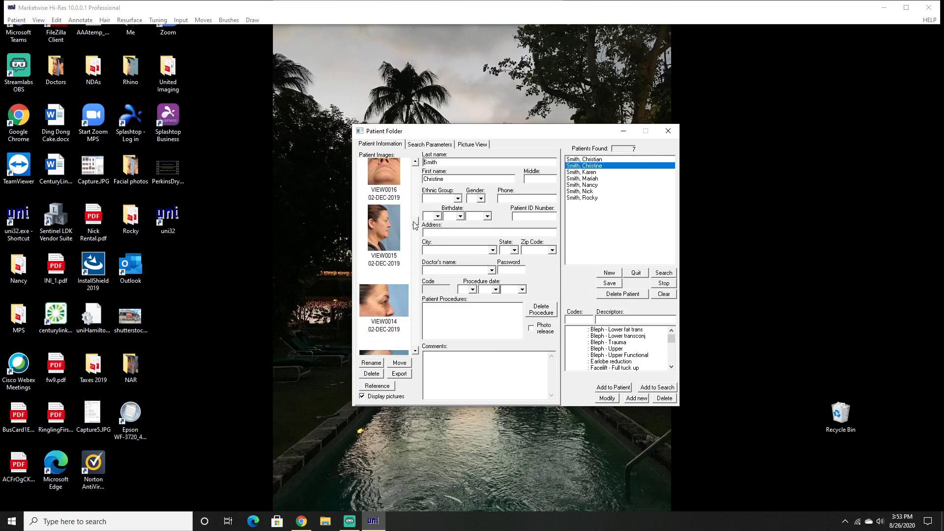
pyautogui.moveTo(414, 226); pyautogui.dragTo(415, 250)
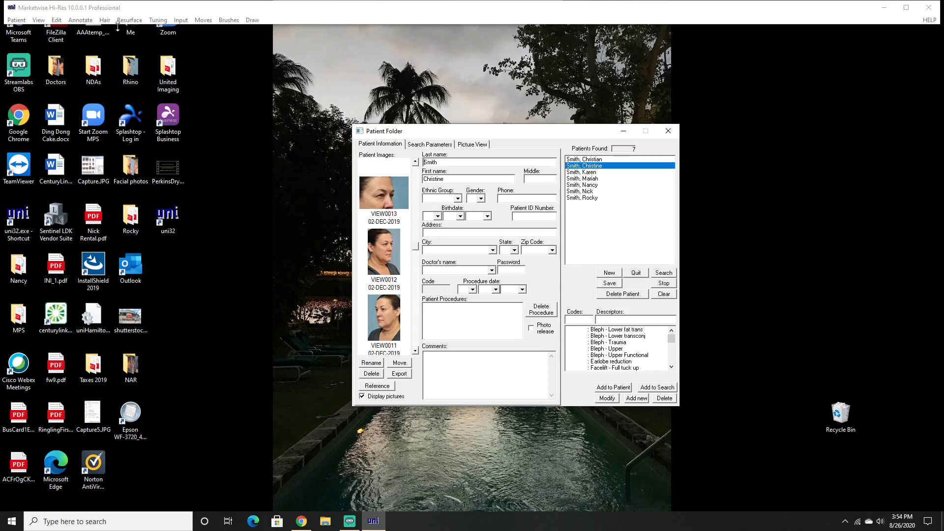
# Return focus to the main window and open the Annotate menu's options
pyautogui.click(85, 28)
pyautogui.click(81, 20)
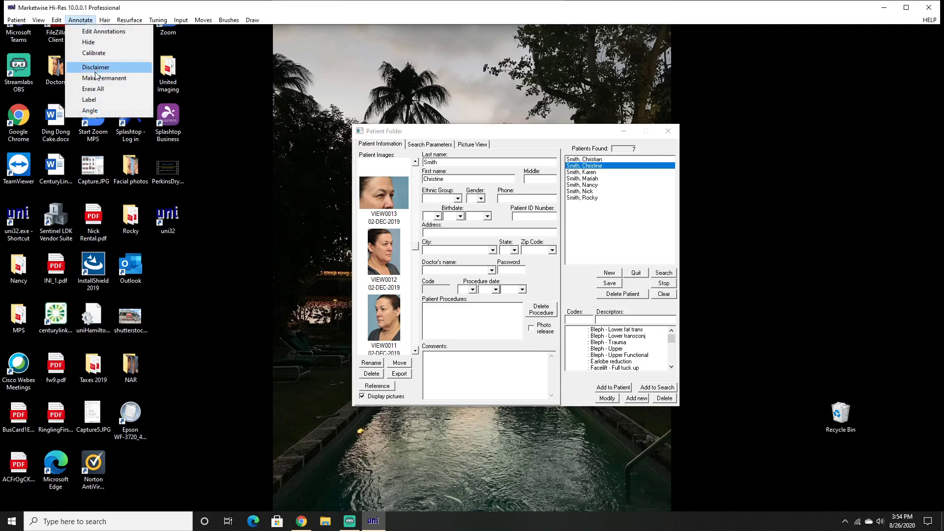